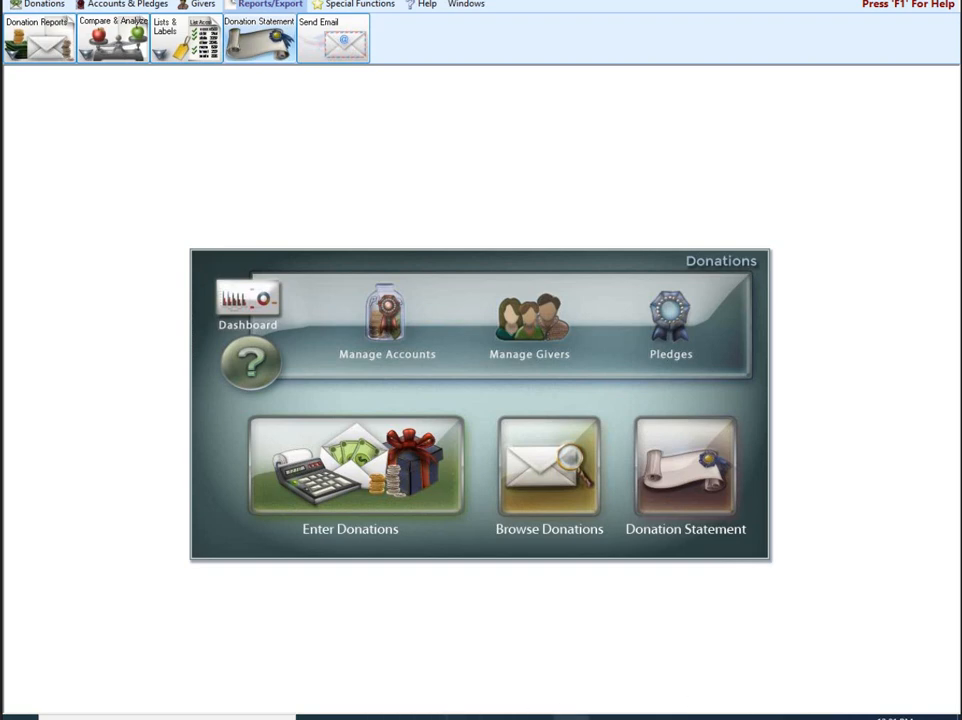
Step: Review the phone and statement email details of the first three individual givers, including two donation-only records, and close the giver list
{"action": "mouse_move", "coordinate": [534, 717]}
{"action": "left_click", "coordinate": [488, 664]}
{"action": "left_click", "coordinate": [527, 334]}
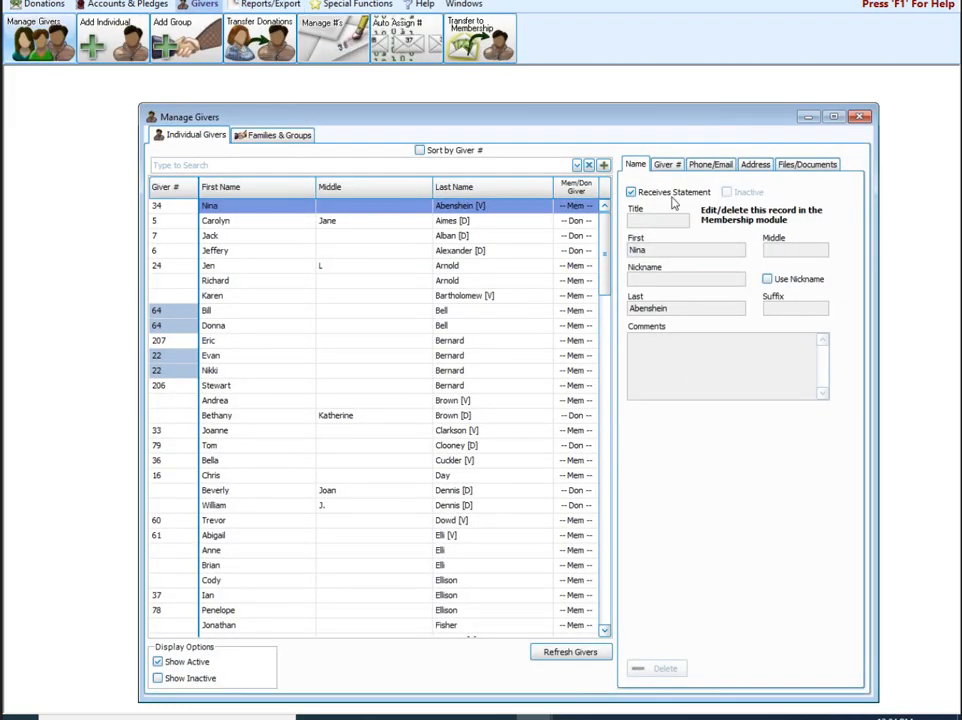
{"action": "left_click", "coordinate": [709, 165]}
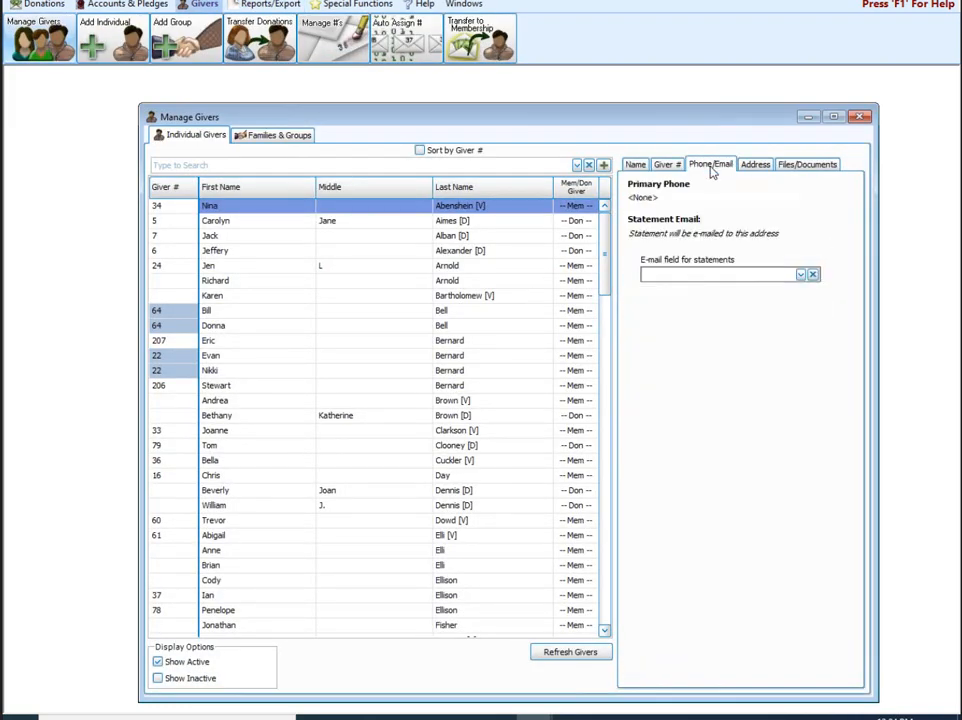
{"action": "left_click", "coordinate": [548, 220]}
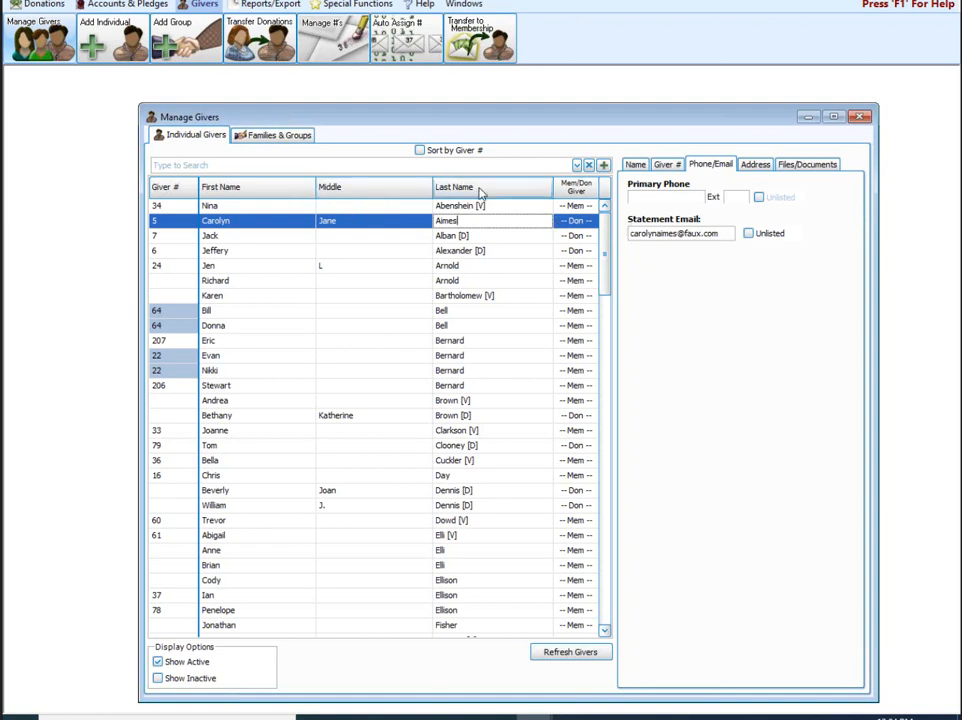
{"action": "left_click", "coordinate": [576, 237]}
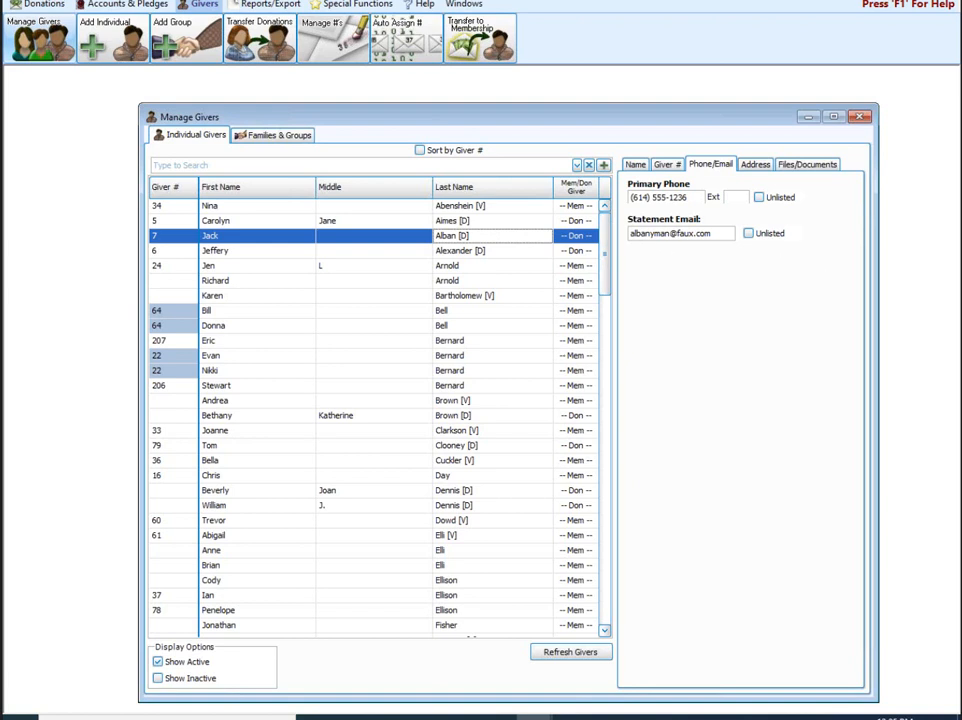
{"action": "left_click", "coordinate": [860, 116]}
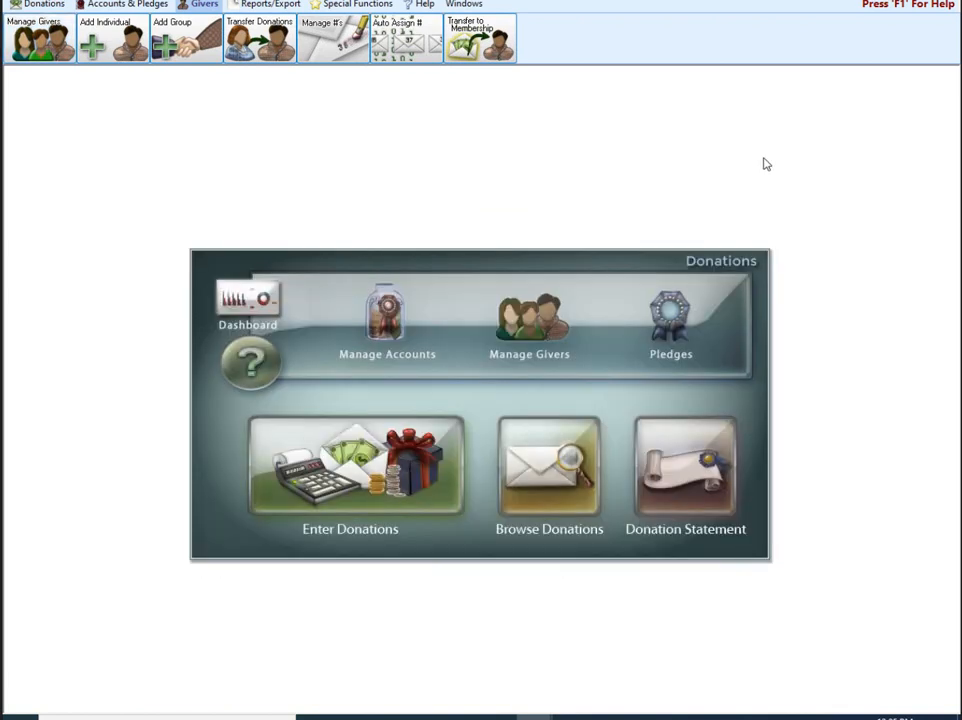
Step: Start a donation statement run and review its people selection criteria for the 01/01/2021 to 12/31/2021 date range
{"action": "left_click", "coordinate": [714, 489]}
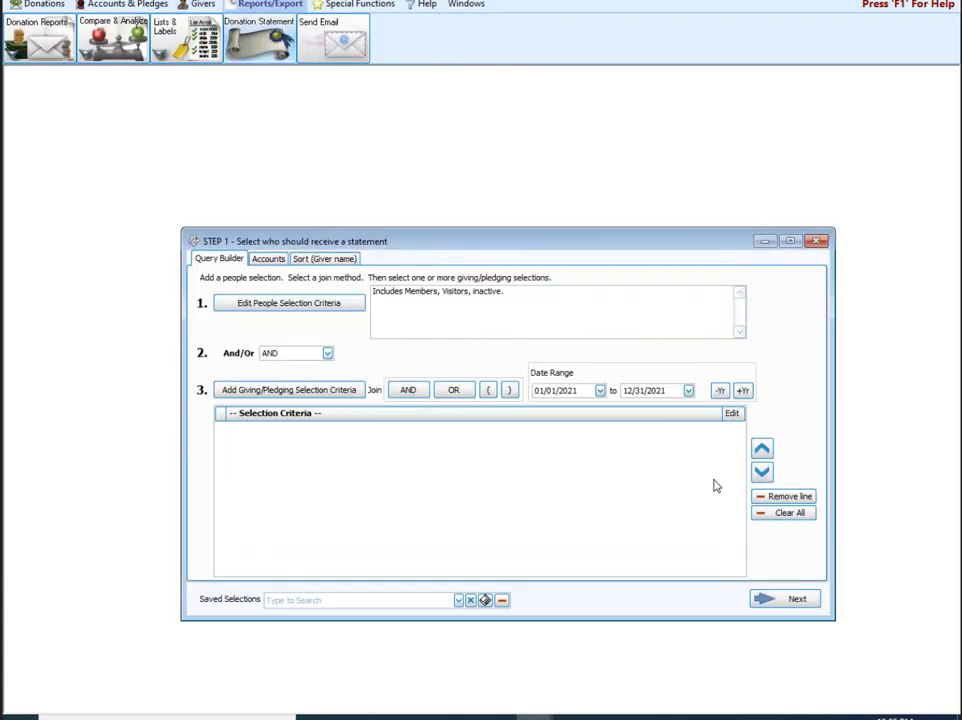
{"action": "left_click_drag", "start_coordinate": [526, 247], "coordinate": [509, 212]}
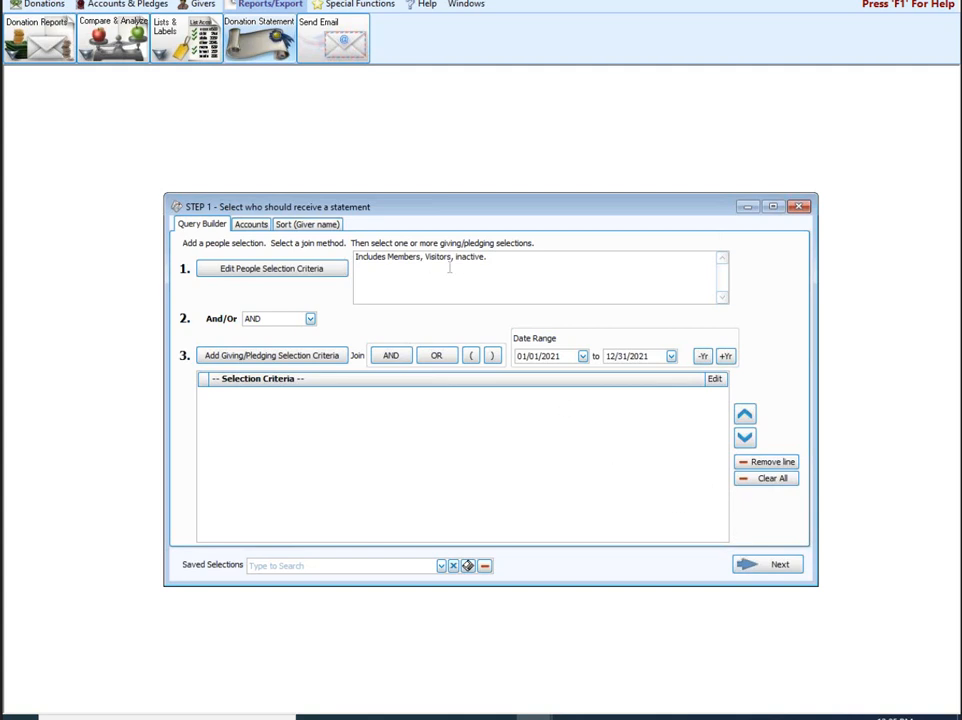
{"action": "left_click_drag", "start_coordinate": [493, 258], "coordinate": [449, 258]}
Step: Choose Giver name as the first sort field for the statements and continue to the statement layout step
{"action": "left_click", "coordinate": [307, 226]}
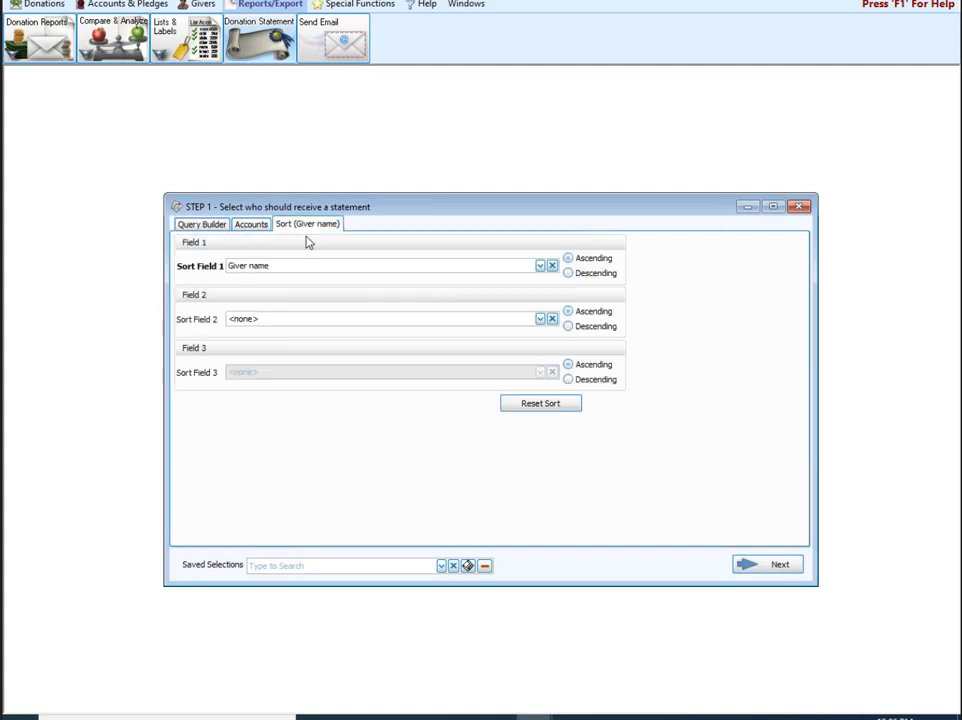
{"action": "left_click", "coordinate": [540, 266]}
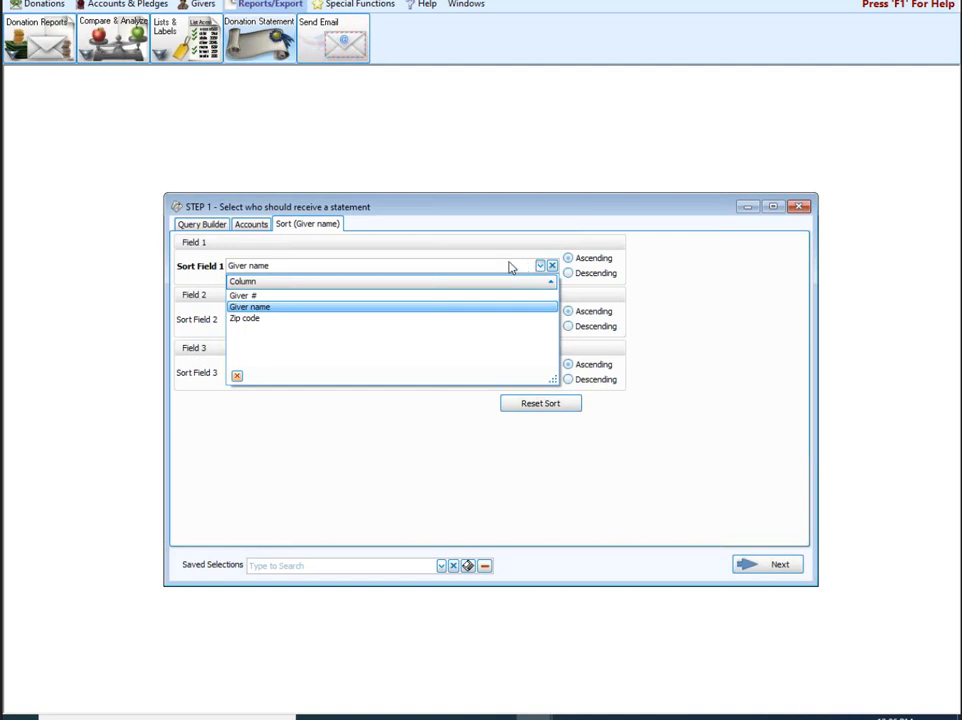
{"action": "left_click", "coordinate": [333, 309]}
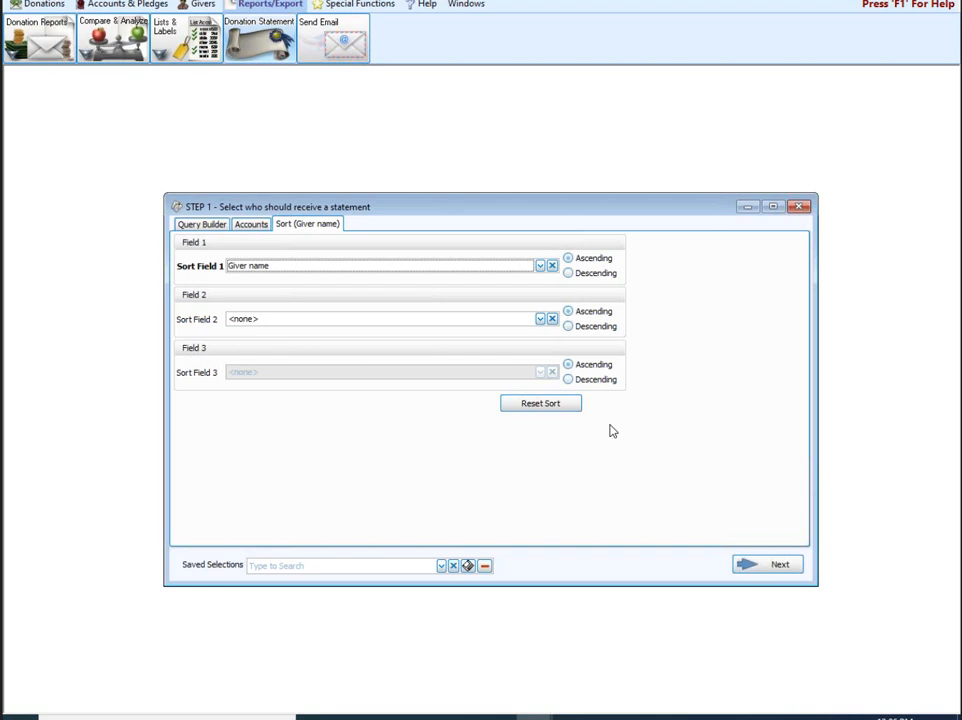
{"action": "left_click", "coordinate": [216, 226]}
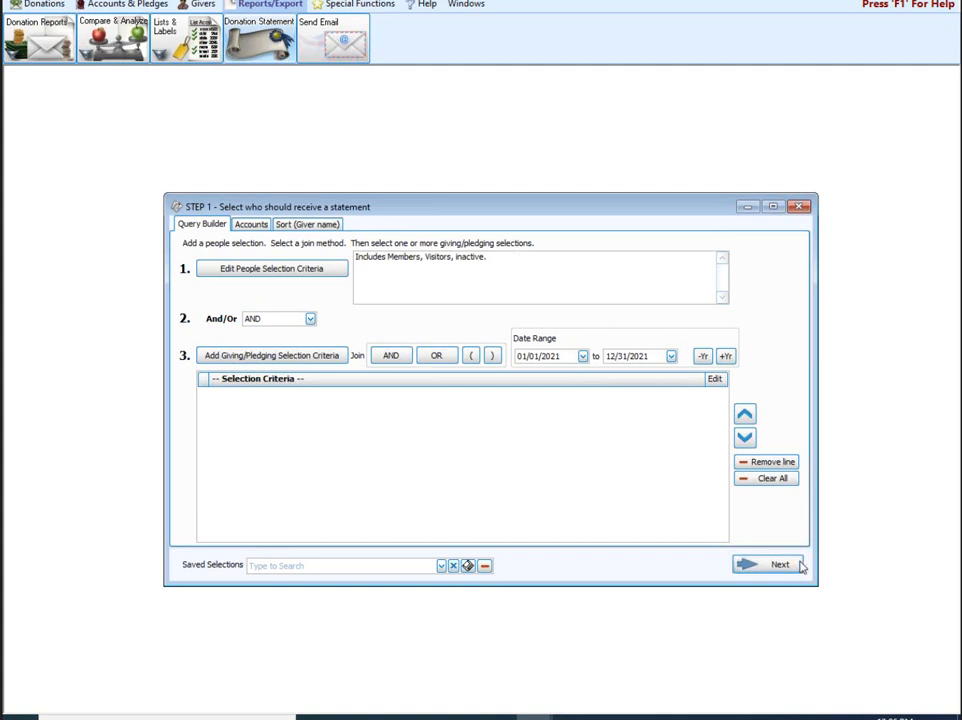
{"action": "left_click", "coordinate": [779, 567]}
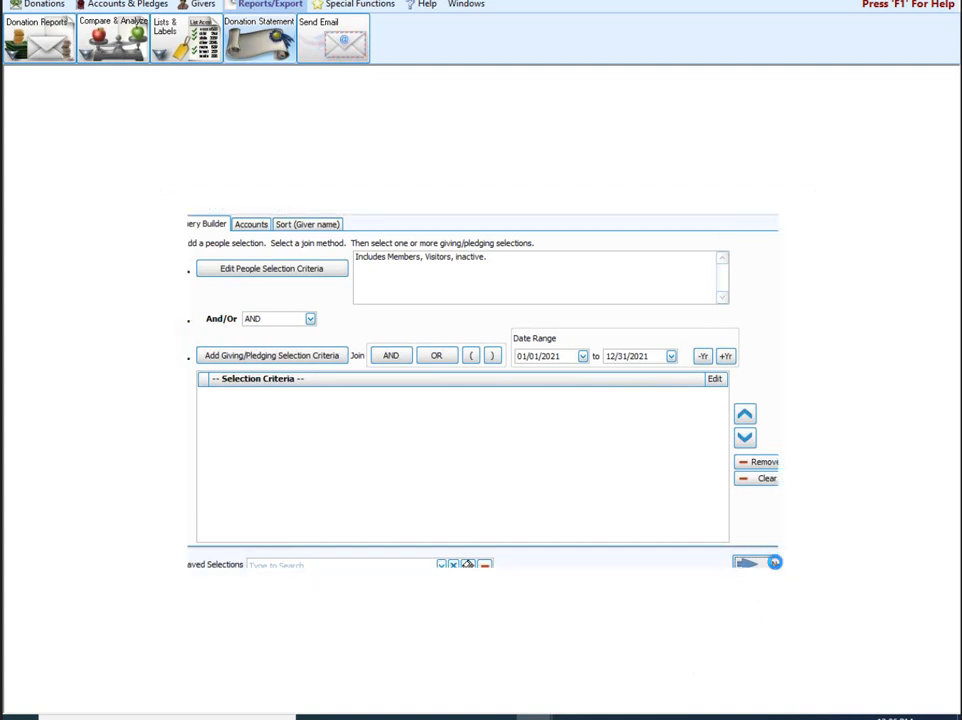
{"action": "left_click", "coordinate": [779, 567]}
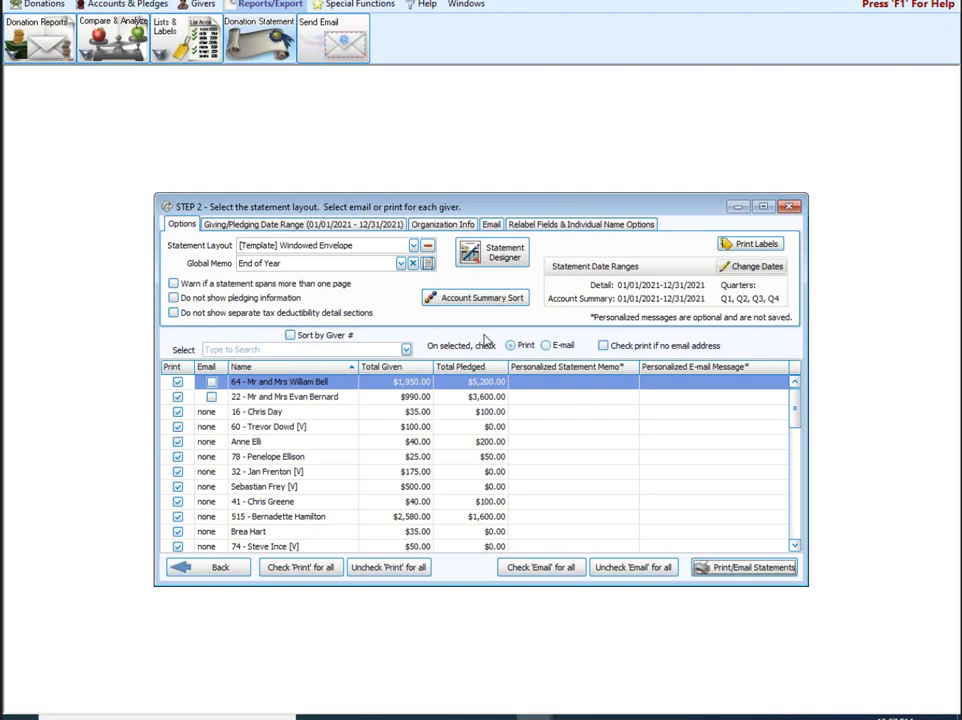
Step: Select Email Statements as the email setting for sending the donation statements
{"action": "left_click", "coordinate": [494, 226]}
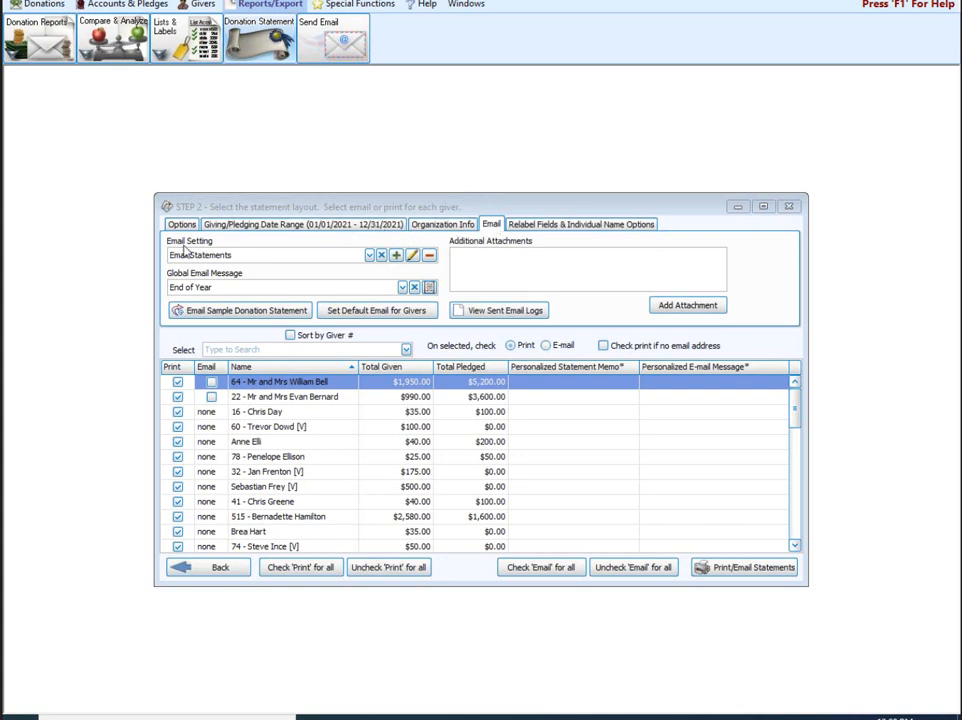
{"action": "left_click", "coordinate": [369, 256]}
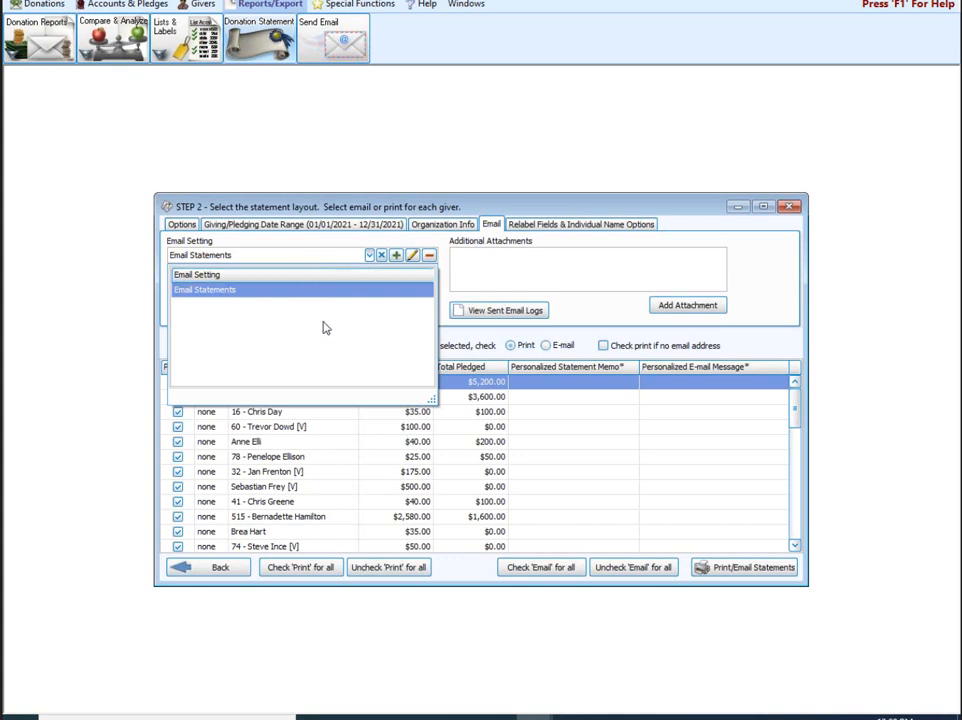
{"action": "left_click", "coordinate": [240, 294]}
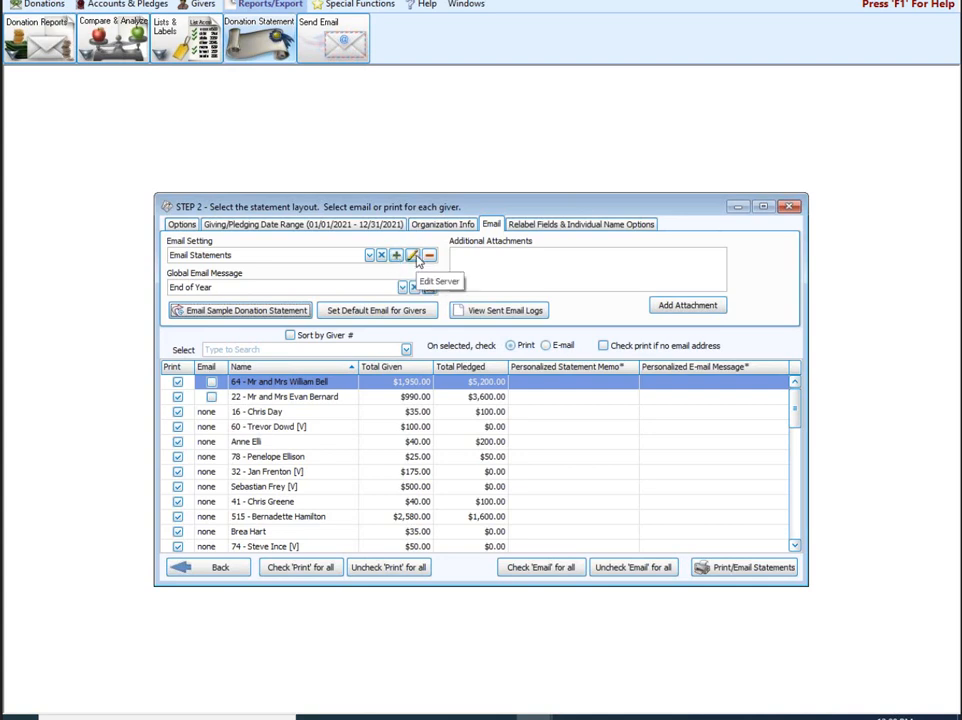
Step: Open the Email Statements setting's outgoing server smtp.gmail.com for editing and choose Explicit SSL
{"action": "left_click", "coordinate": [416, 256]}
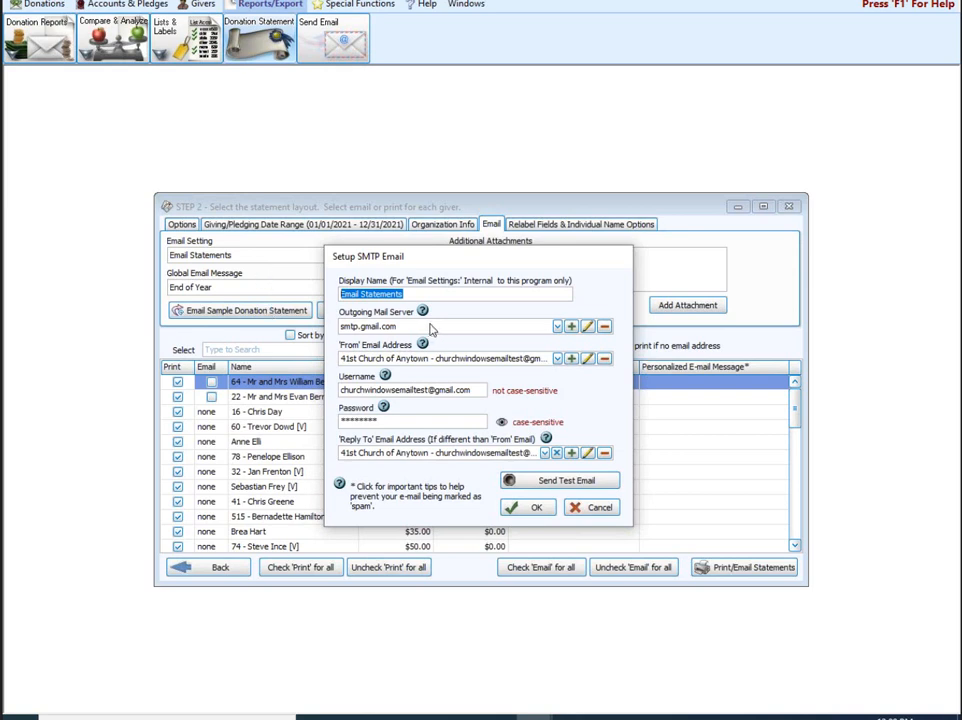
{"action": "left_click", "coordinate": [589, 328]}
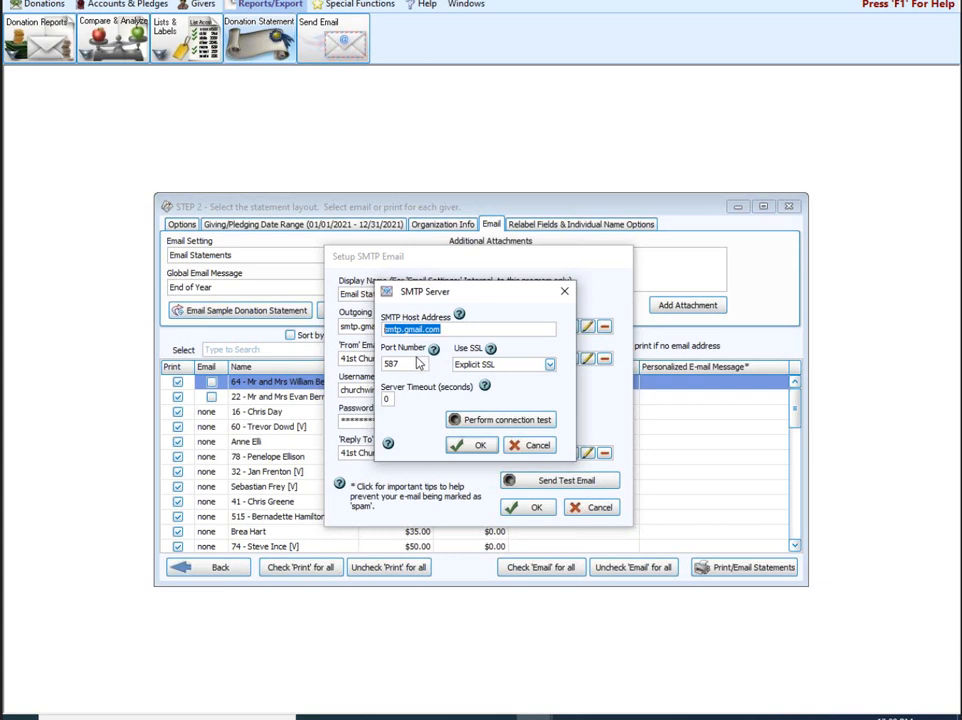
{"action": "left_click", "coordinate": [550, 366]}
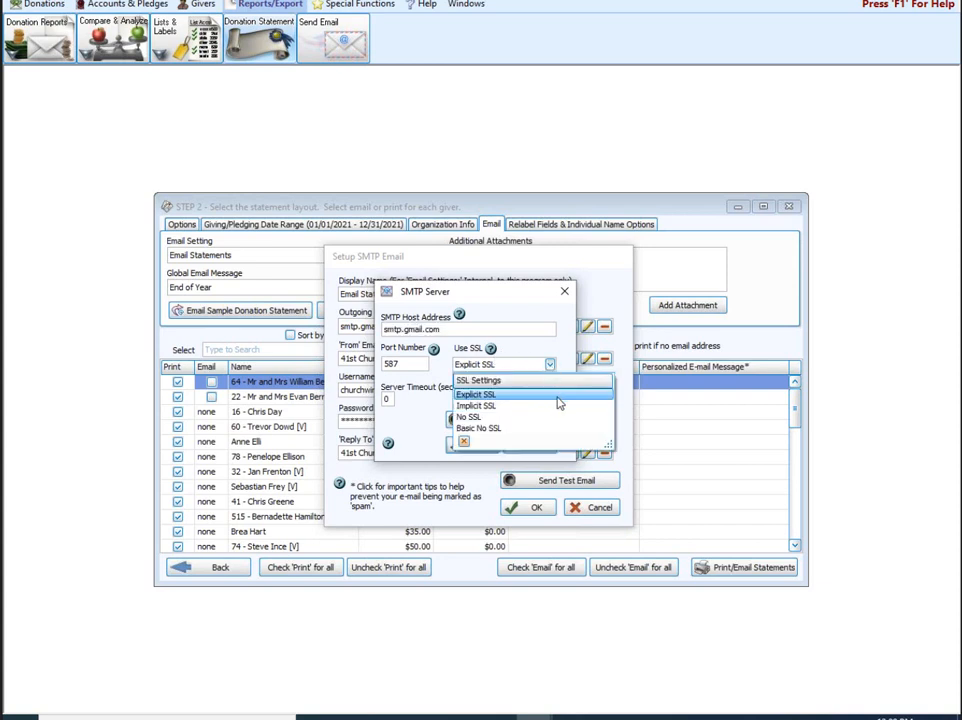
{"action": "left_click", "coordinate": [558, 397]}
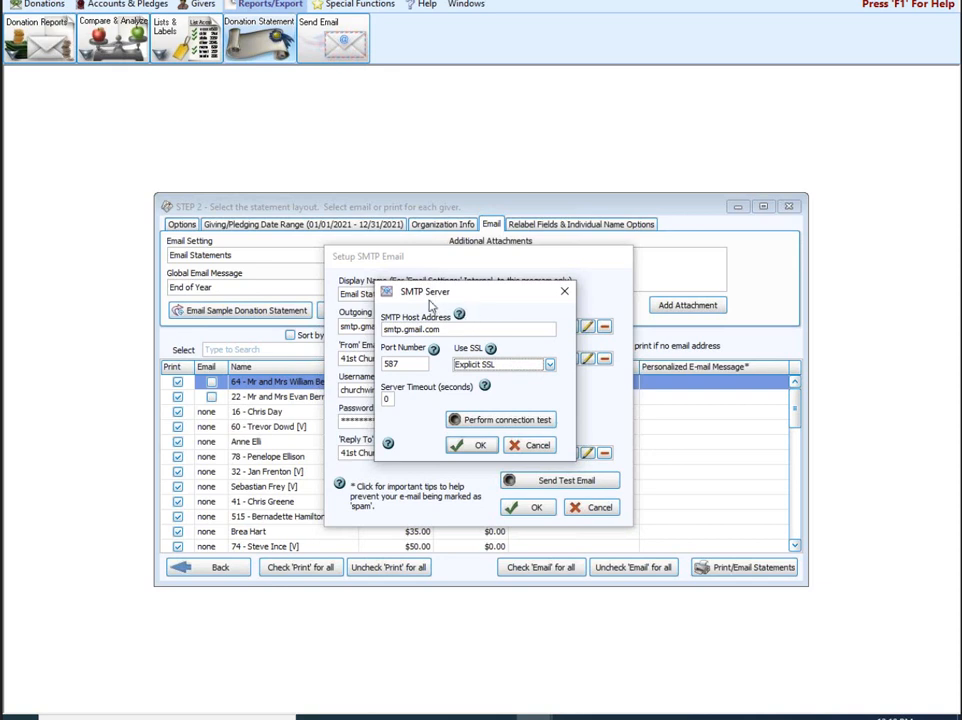
Step: Run a connection test on the SMTP server and accept the server settings
{"action": "left_click", "coordinate": [505, 420]}
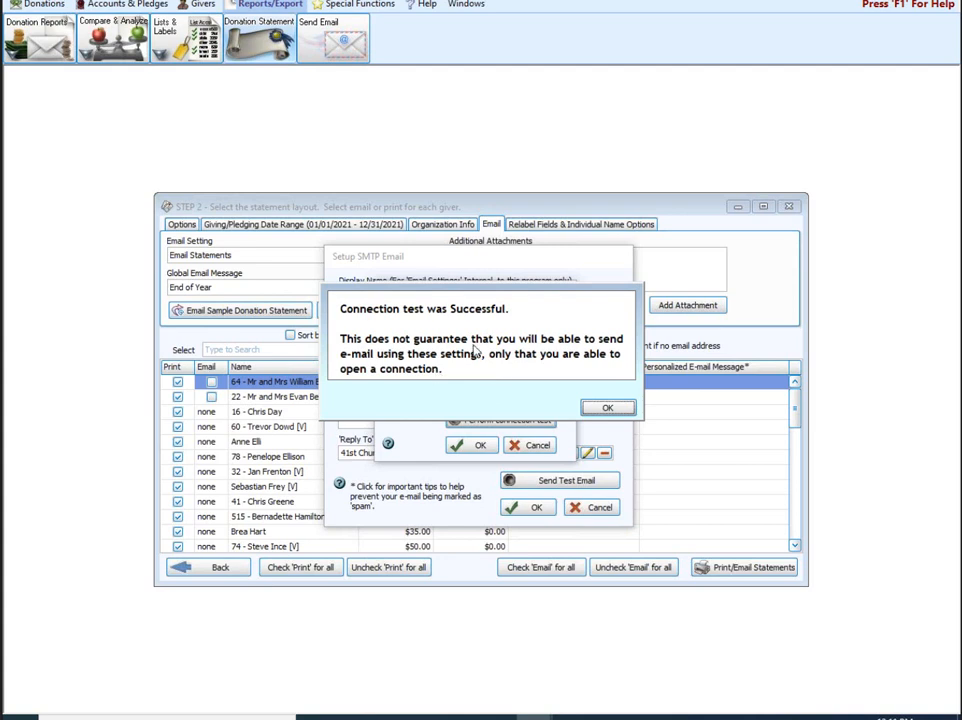
{"action": "left_click", "coordinate": [608, 407]}
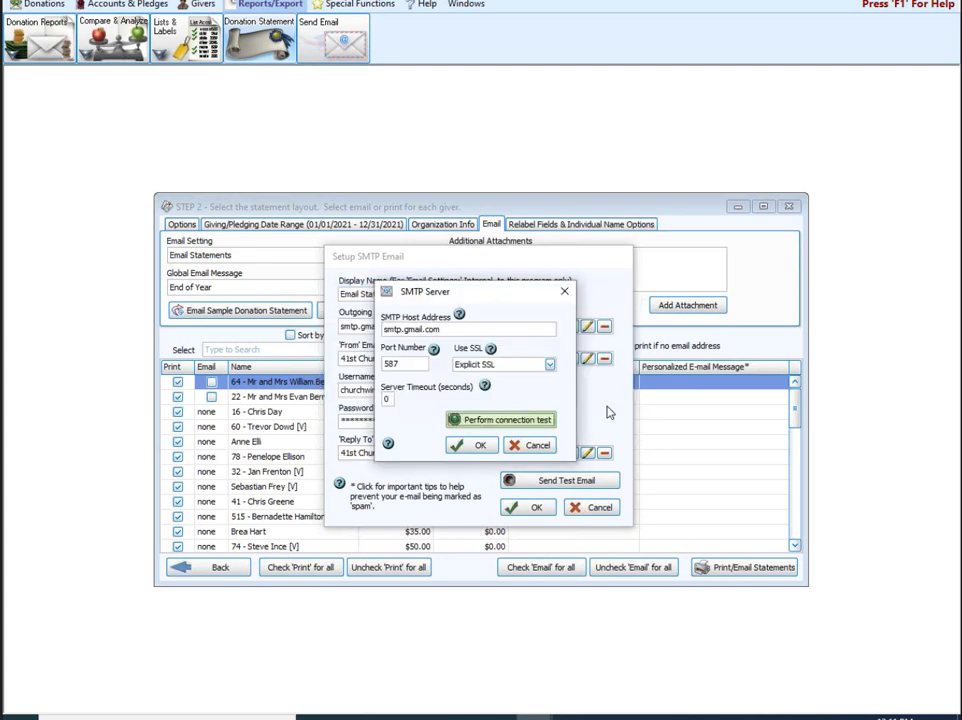
{"action": "left_click", "coordinate": [480, 445]}
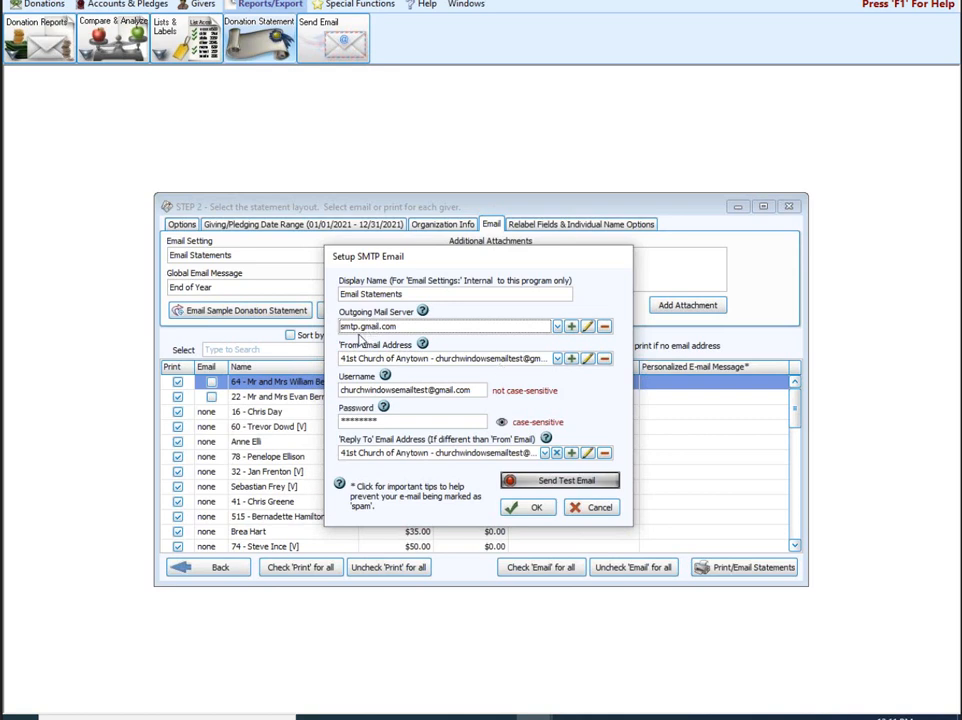
Step: Review the sender's 'From' email address and the organization name recipients see, and accept the address entry
{"action": "left_click", "coordinate": [557, 358]}
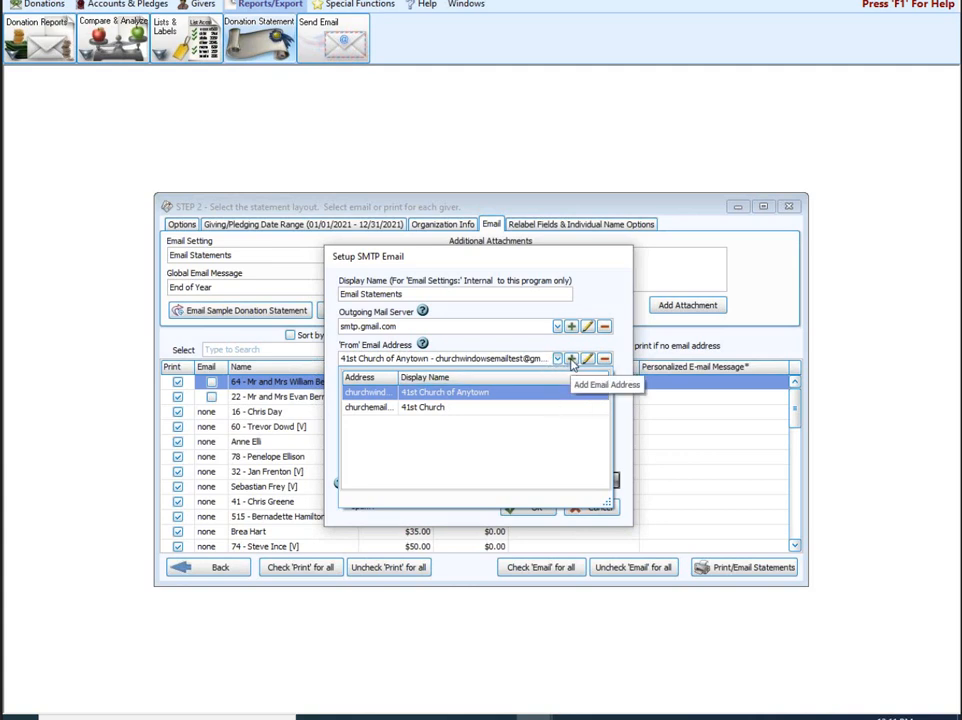
{"action": "left_click", "coordinate": [572, 358]}
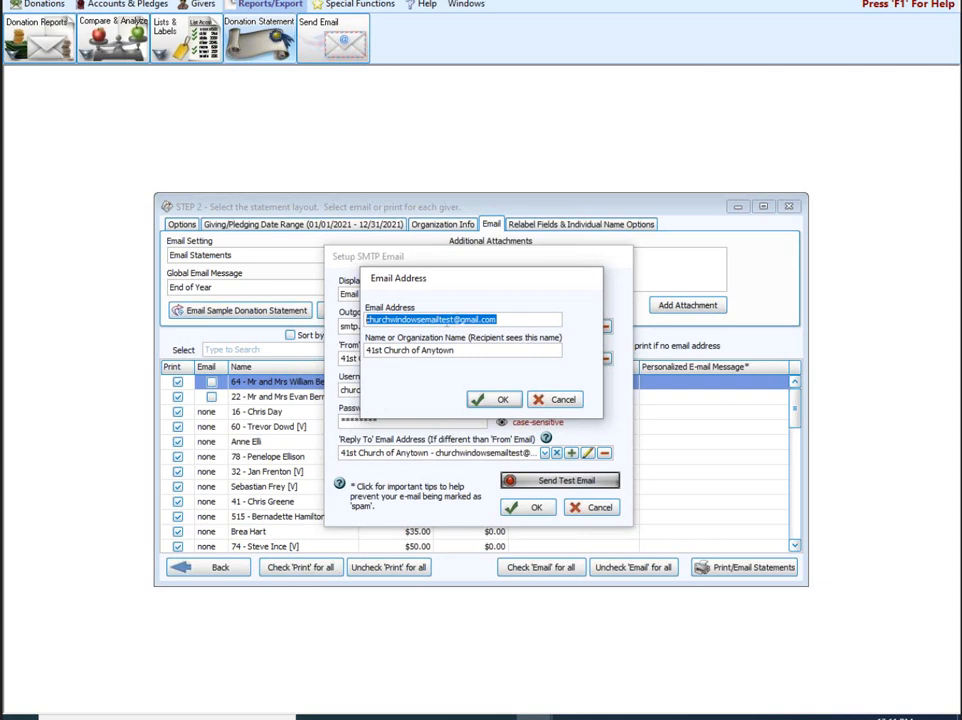
{"action": "left_click", "coordinate": [492, 399]}
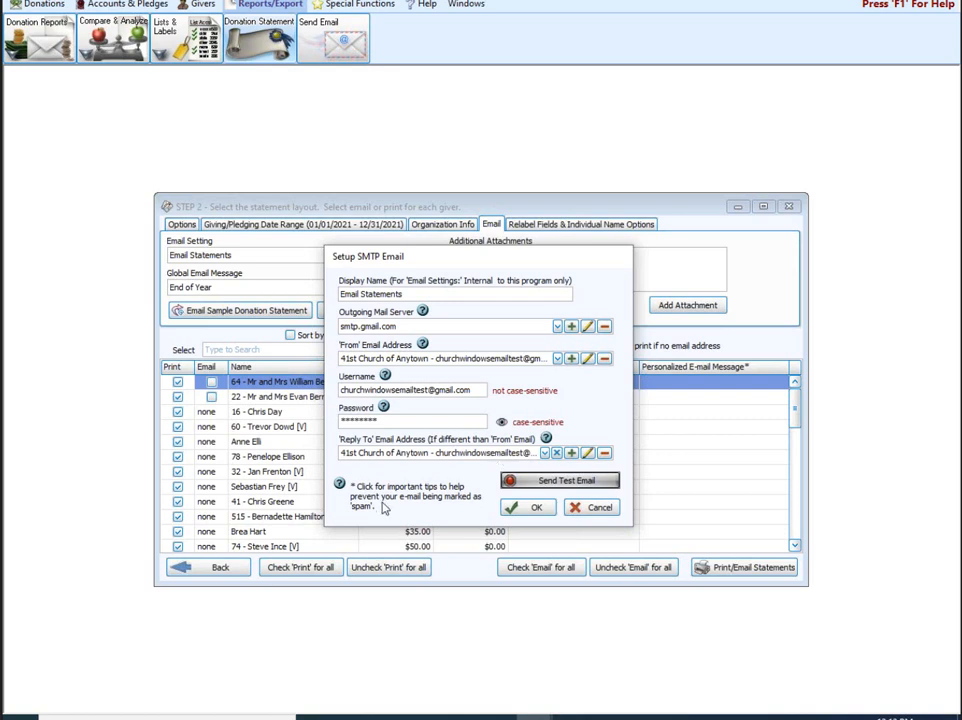
Step: Read the help notes for the password, username, 'From' email address and outgoing mail server fields
{"action": "left_click", "coordinate": [383, 408]}
{"action": "left_click", "coordinate": [386, 377]}
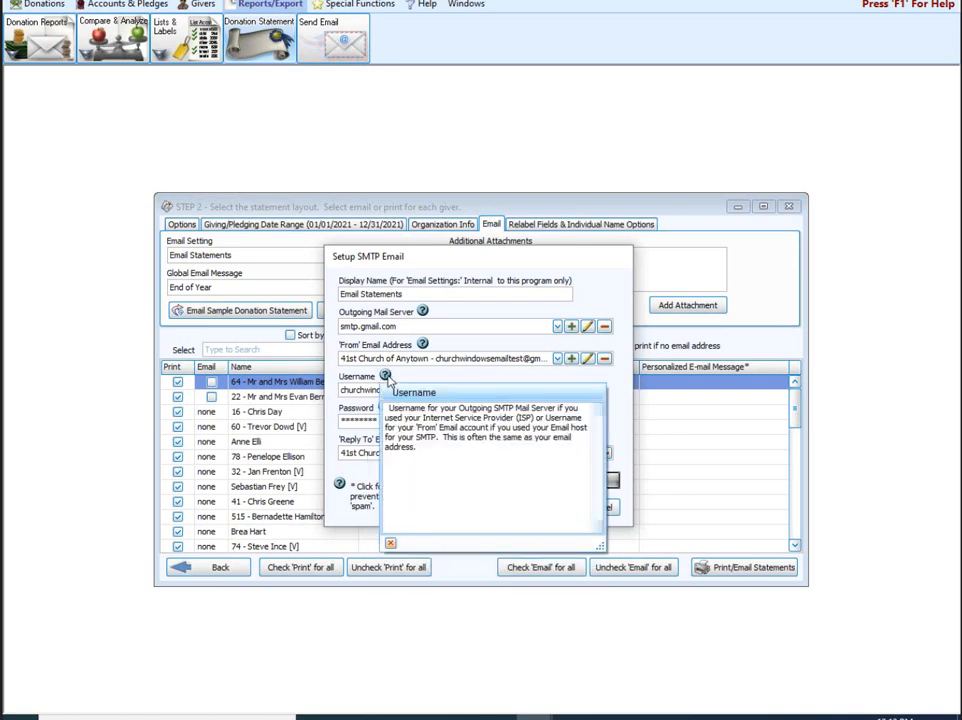
{"action": "left_click", "coordinate": [423, 345]}
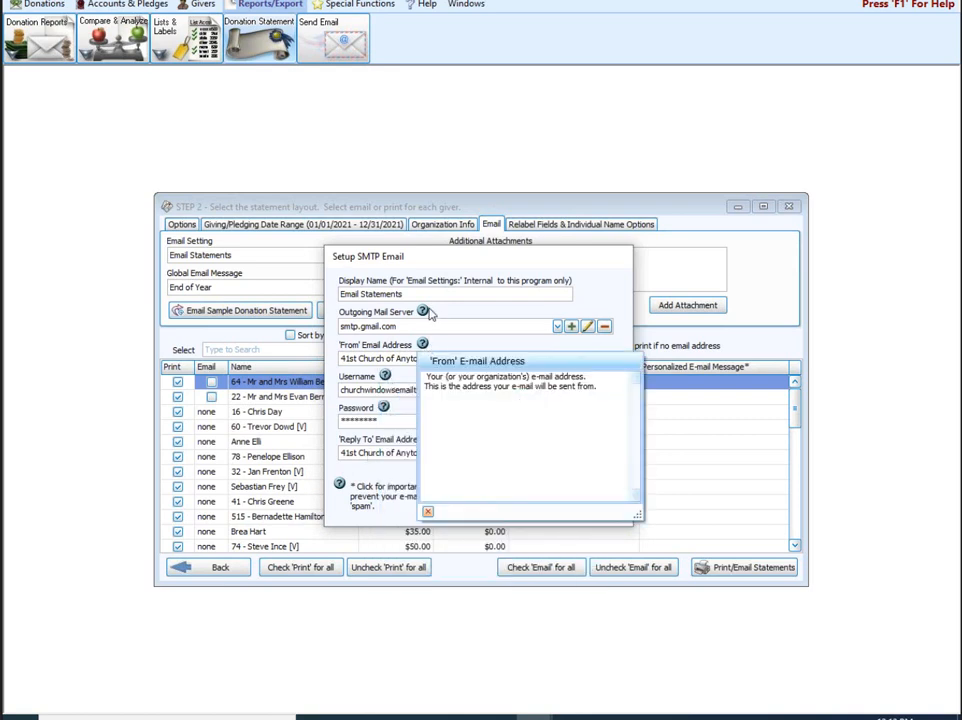
{"action": "left_click", "coordinate": [422, 312]}
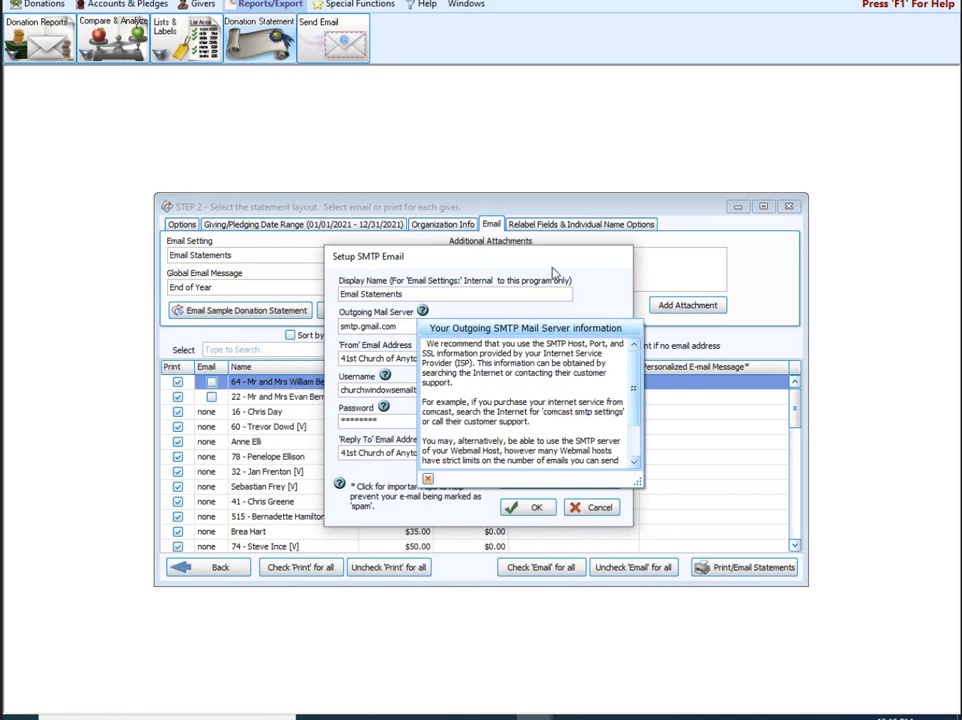
{"action": "left_click", "coordinate": [598, 273]}
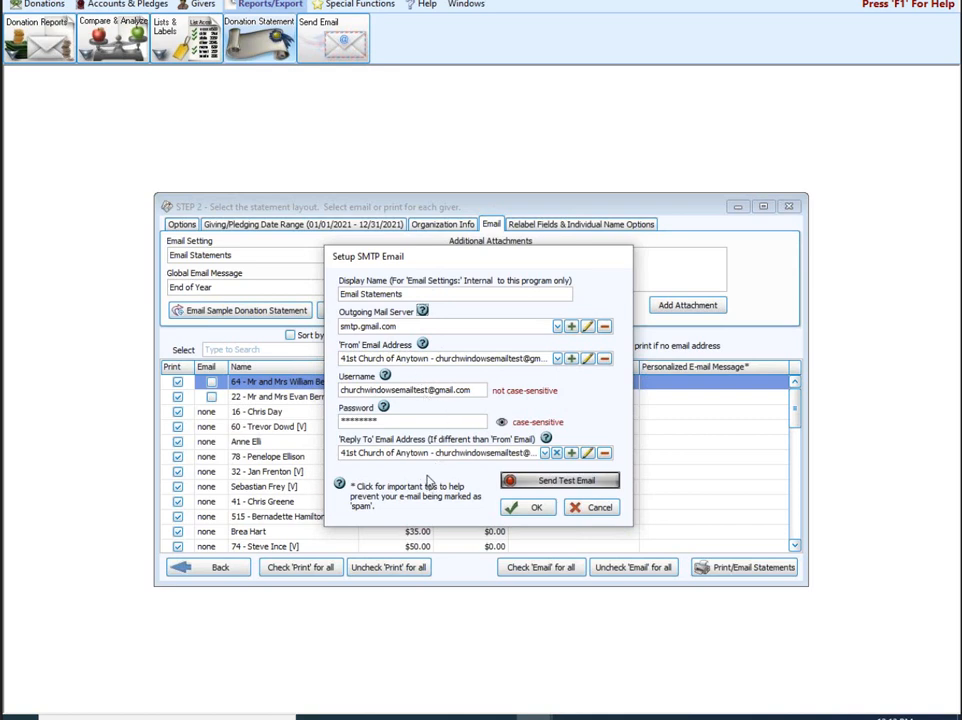
Step: Send a test email to the church's own email address and save the SMTP email setup
{"action": "left_click", "coordinate": [598, 482]}
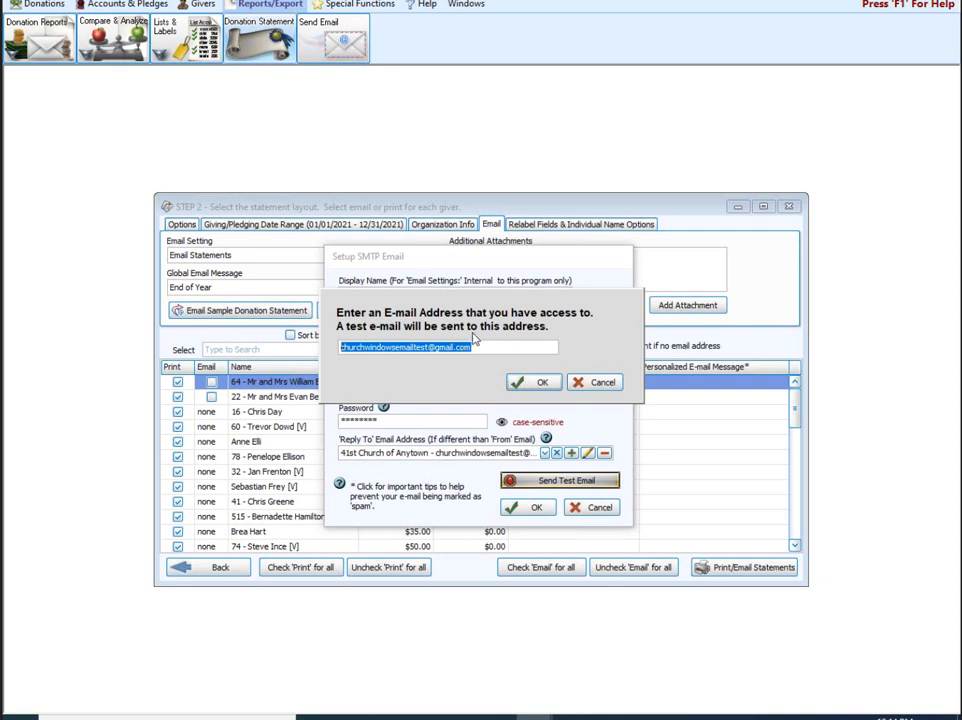
{"action": "left_click", "coordinate": [546, 384]}
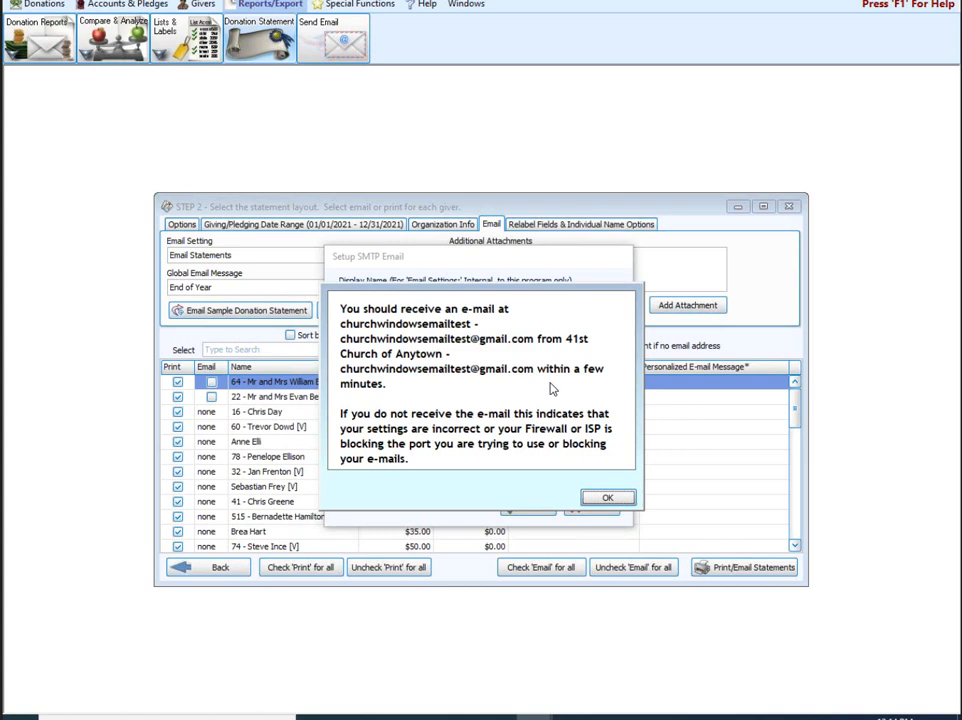
{"action": "left_click", "coordinate": [610, 498]}
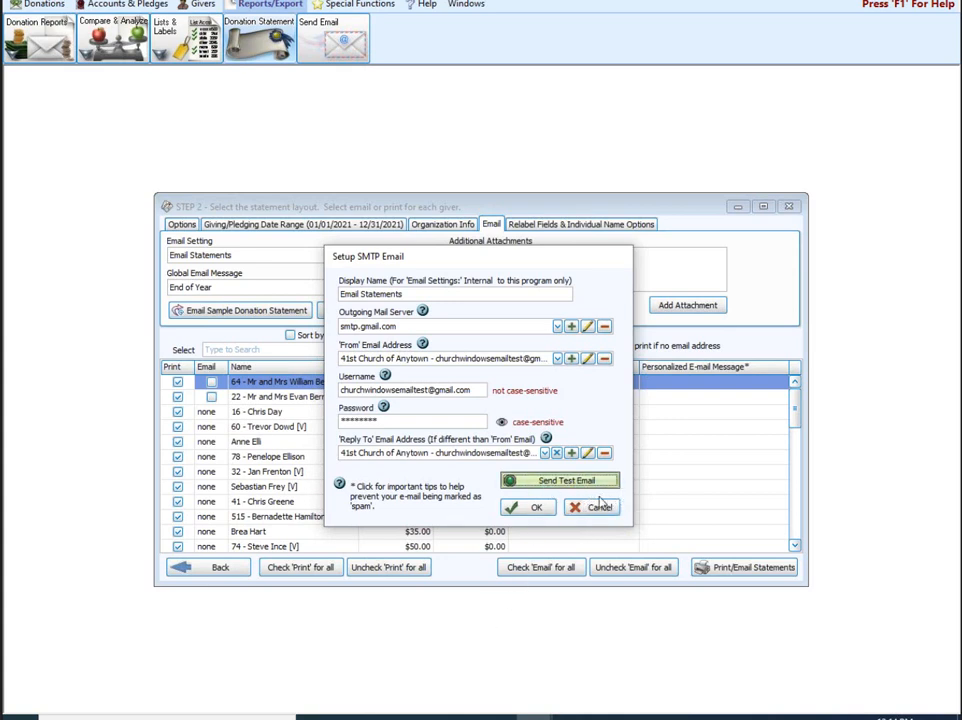
{"action": "left_click", "coordinate": [535, 509]}
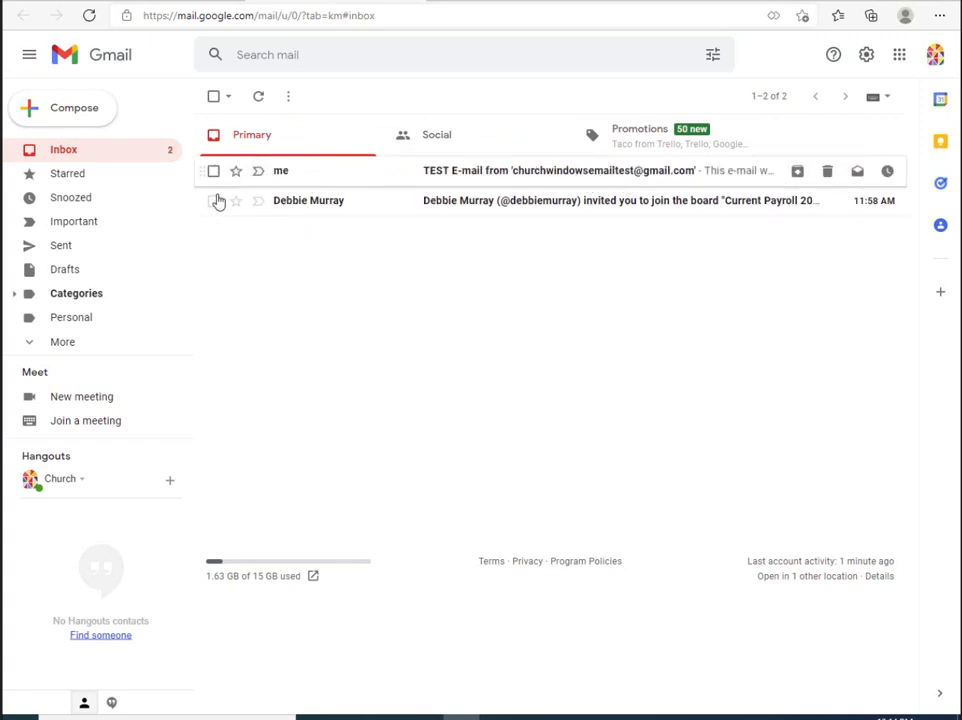
Step: Switch to the Gmail inbox and delete the board invitation email below the test message
{"action": "left_click", "coordinate": [213, 200]}
{"action": "left_click", "coordinate": [324, 97]}
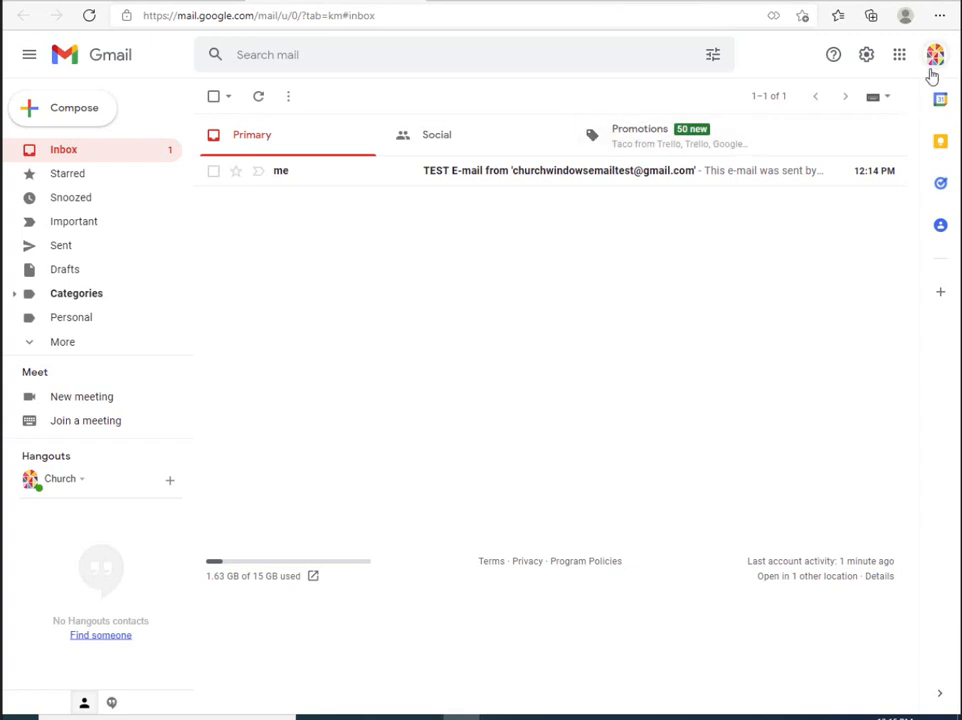
Step: Open the Google Account's security settings and review the 2-Step Verification status and the other sign-in security options
{"action": "left_click", "coordinate": [934, 60]}
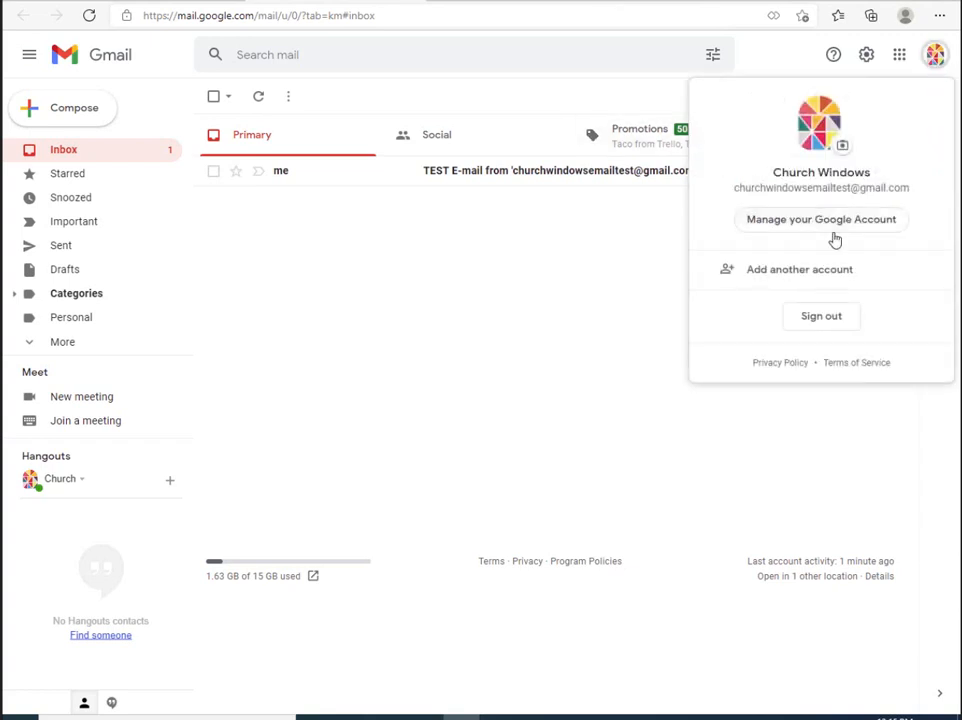
{"action": "left_click", "coordinate": [841, 224]}
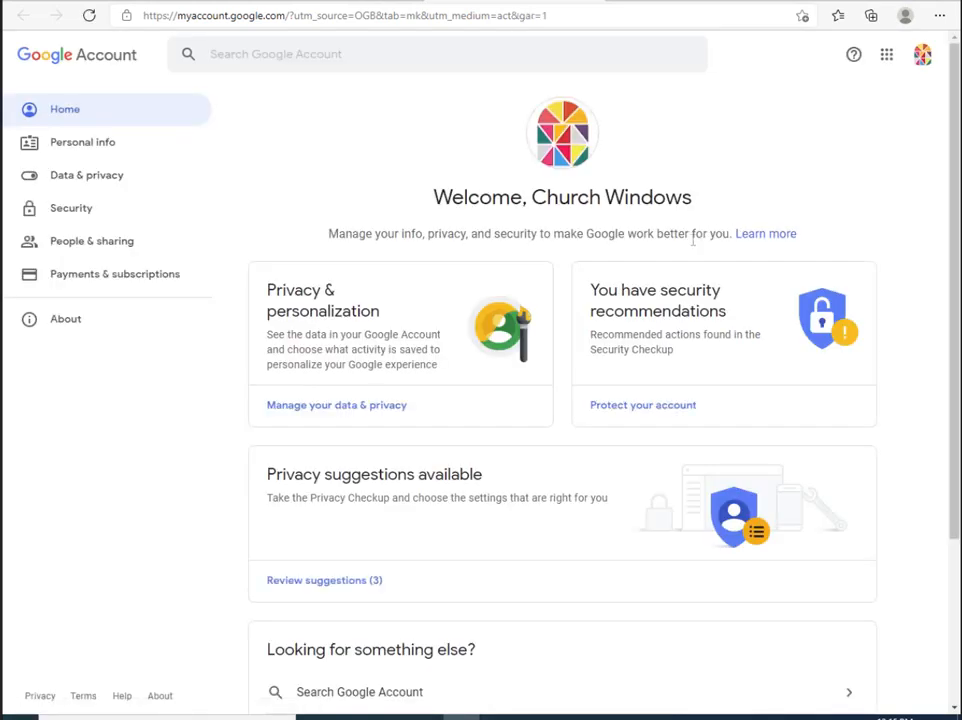
{"action": "scroll", "coordinate": [692, 240], "scroll_direction": "down", "scroll_amount": 3}
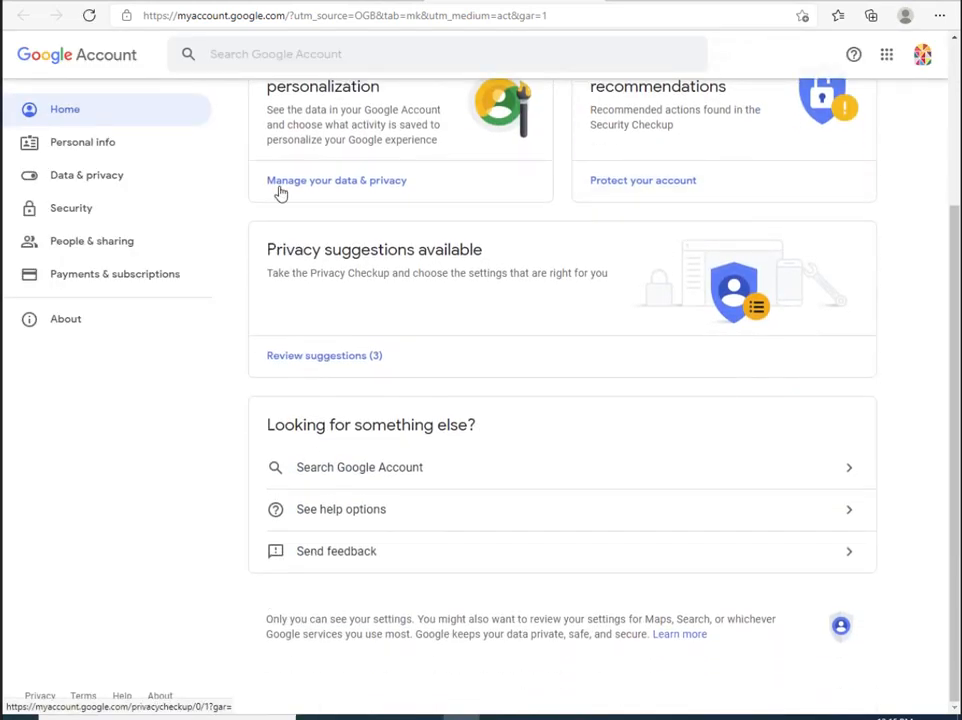
{"action": "left_click", "coordinate": [72, 211]}
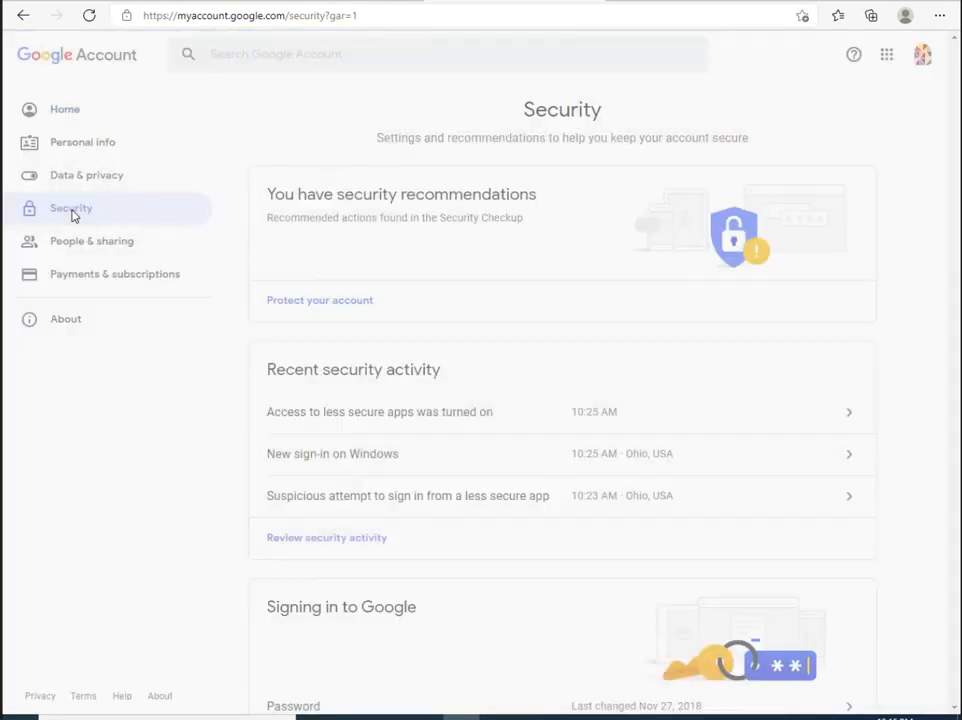
{"action": "scroll", "coordinate": [453, 303], "scroll_direction": "down", "scroll_amount": 3}
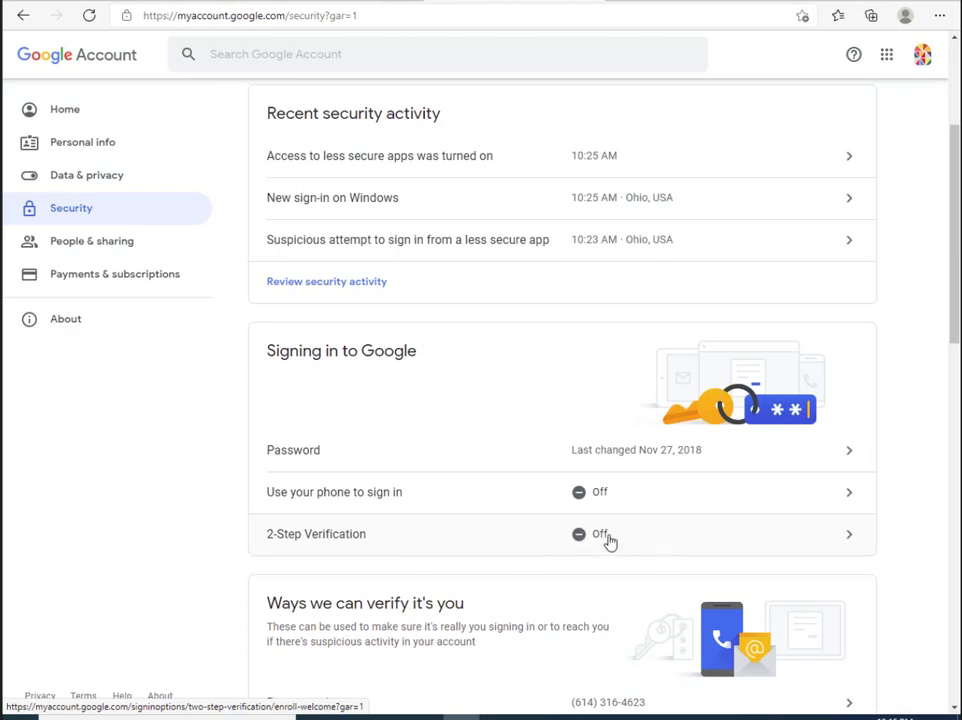
{"action": "scroll", "coordinate": [610, 541], "scroll_direction": "down", "scroll_amount": 7}
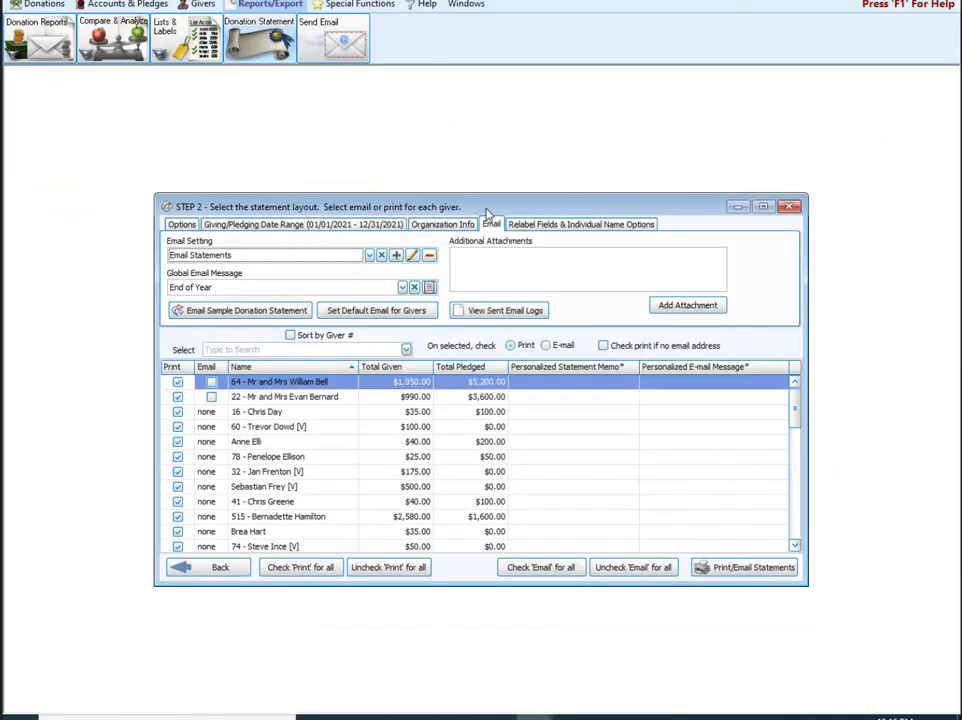
Step: Switch to the donation statement window and view the saved global email messages without changing them
{"action": "left_click_drag", "start_coordinate": [489, 208], "coordinate": [509, 203]}
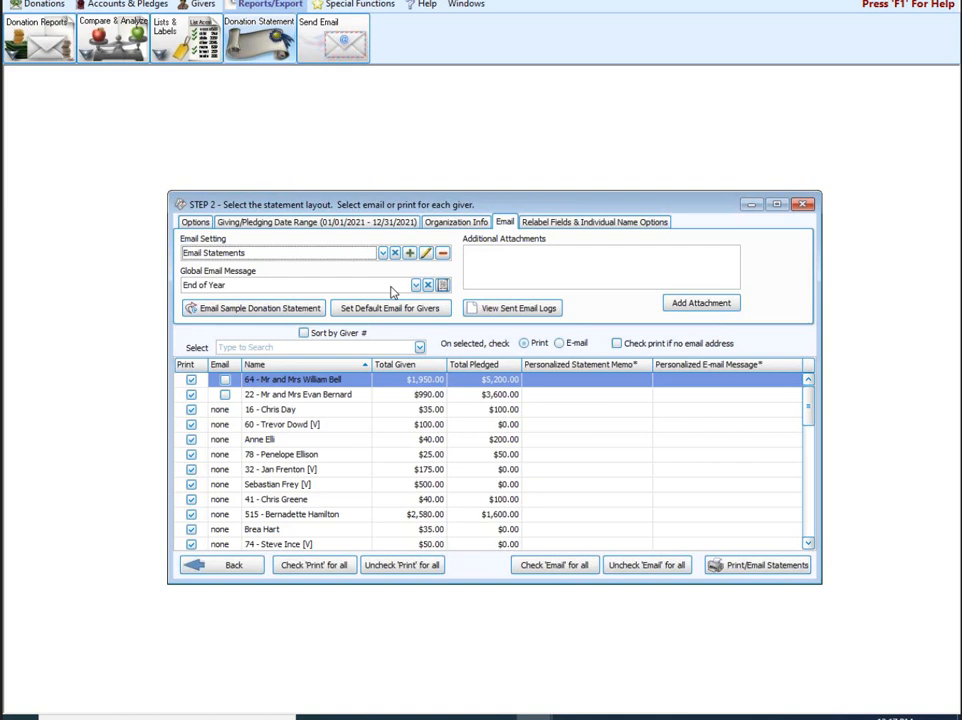
{"action": "left_click", "coordinate": [443, 286]}
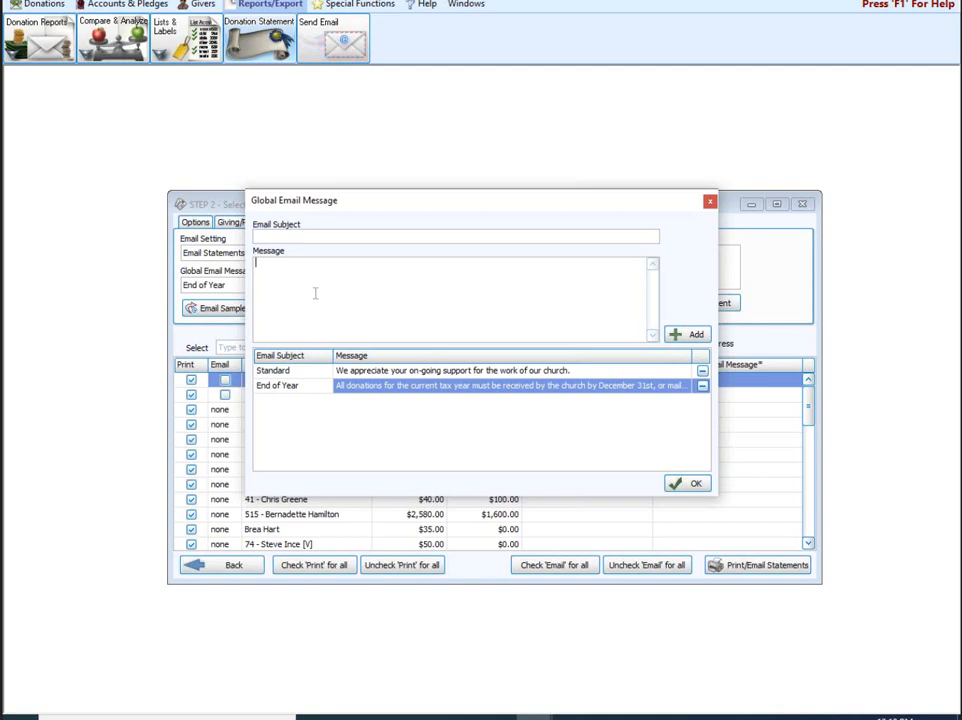
{"action": "left_click", "coordinate": [709, 201]}
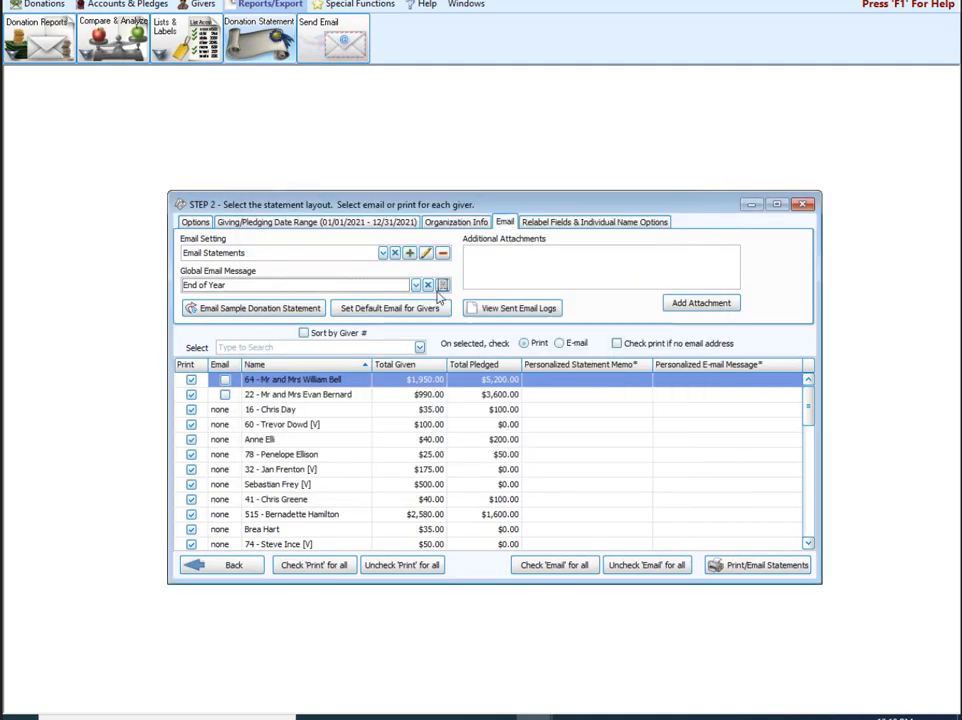
Step: Email a sample donation statement to the 41st Church of Anytown address with the personalized message "This is a Test"
{"action": "left_click", "coordinate": [246, 313]}
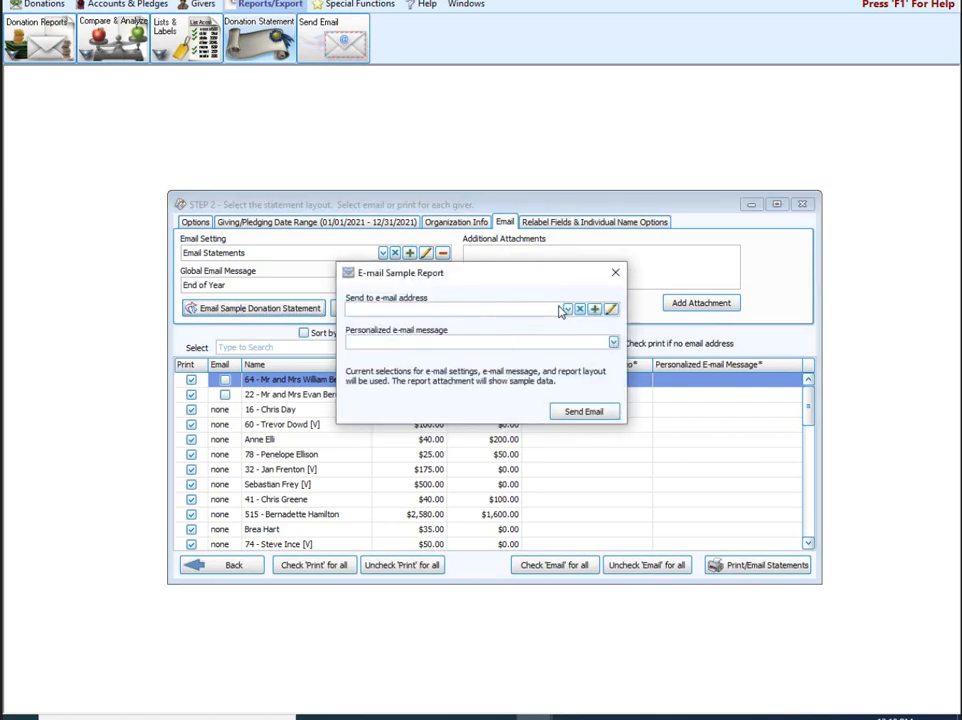
{"action": "left_click", "coordinate": [566, 309]}
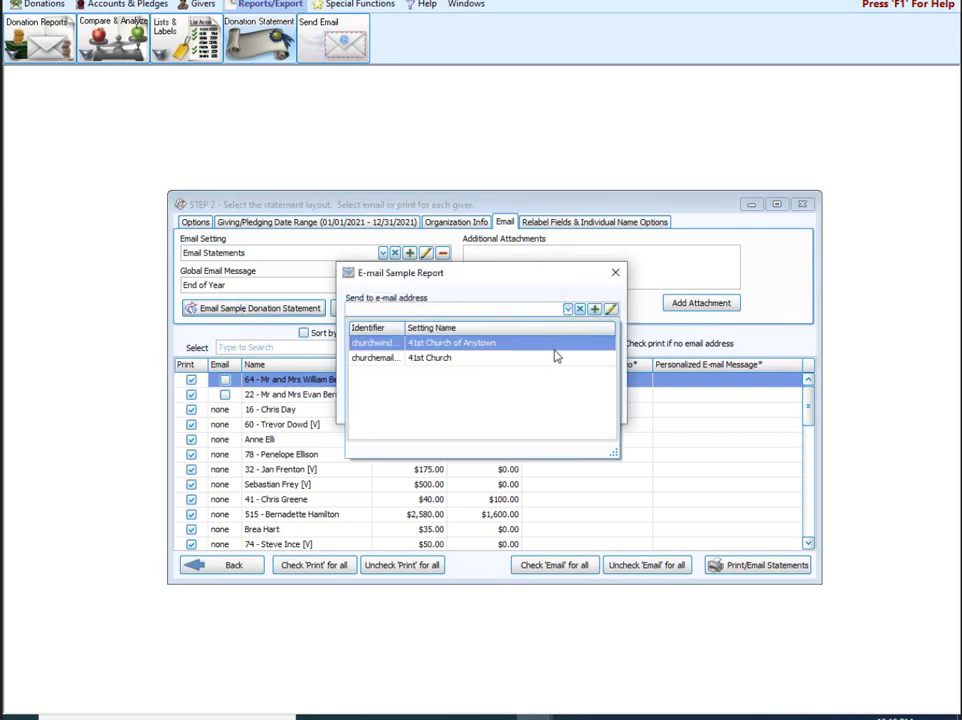
{"action": "left_click", "coordinate": [545, 342]}
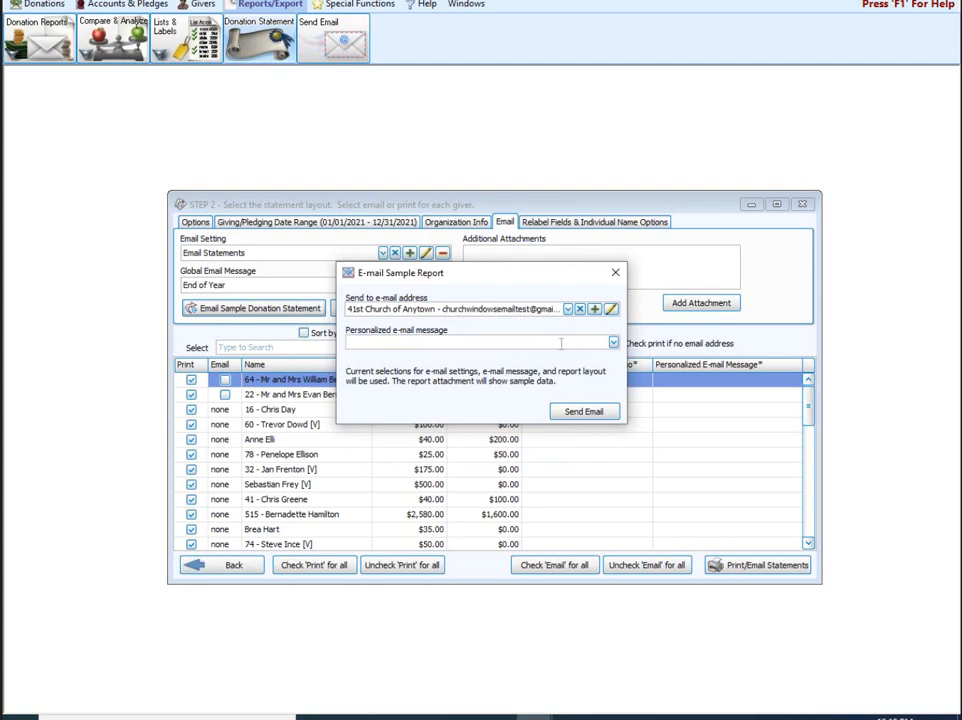
{"action": "type", "text": "This is a Test"}
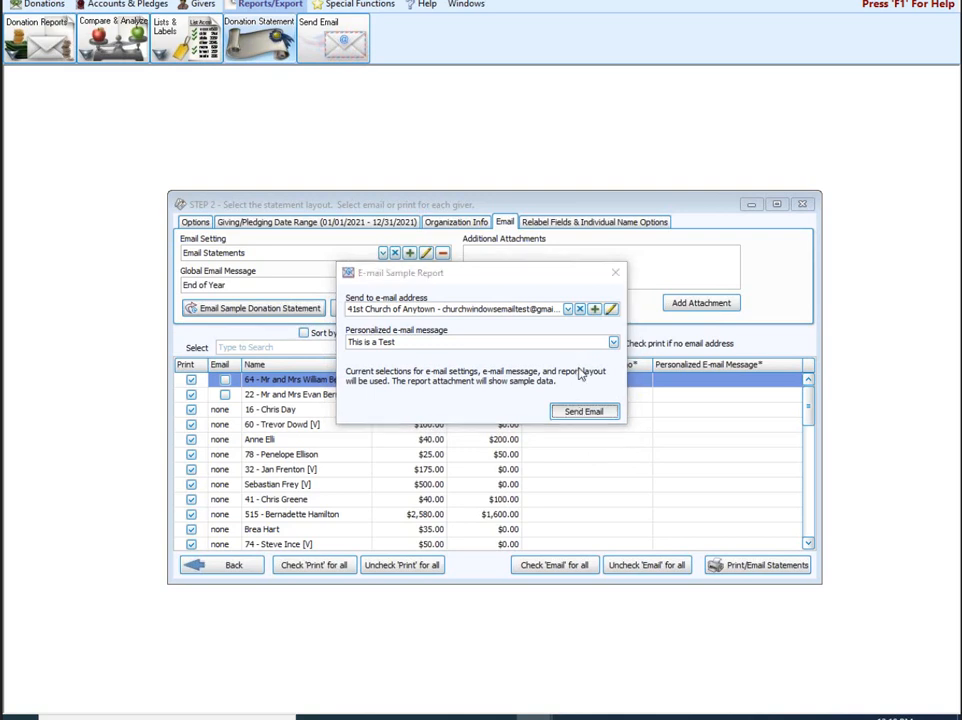
{"action": "left_click", "coordinate": [580, 409]}
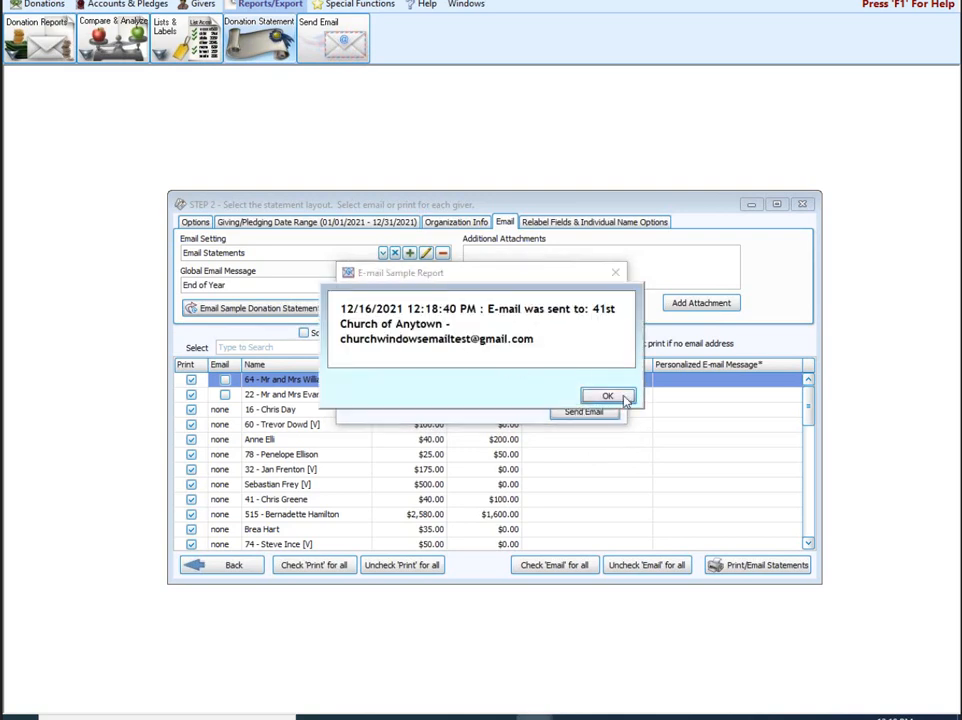
{"action": "left_click", "coordinate": [610, 397]}
{"action": "left_click", "coordinate": [615, 274]}
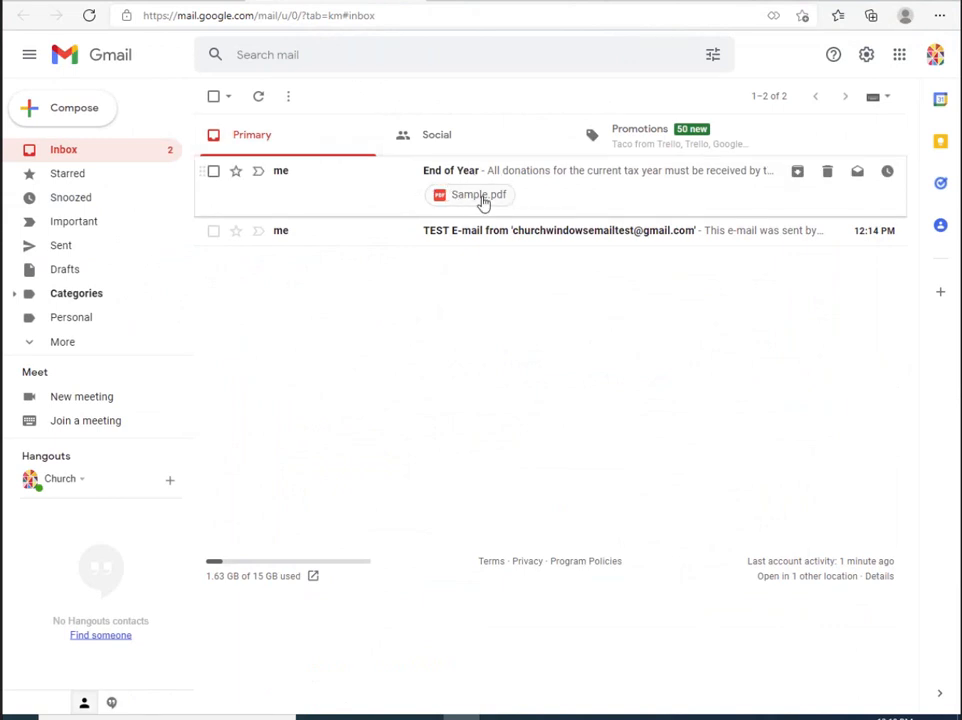
Step: In the Gmail inbox, open the End of Year email and examine both pages of the attached Sample.pdf statement
{"action": "left_click", "coordinate": [528, 182]}
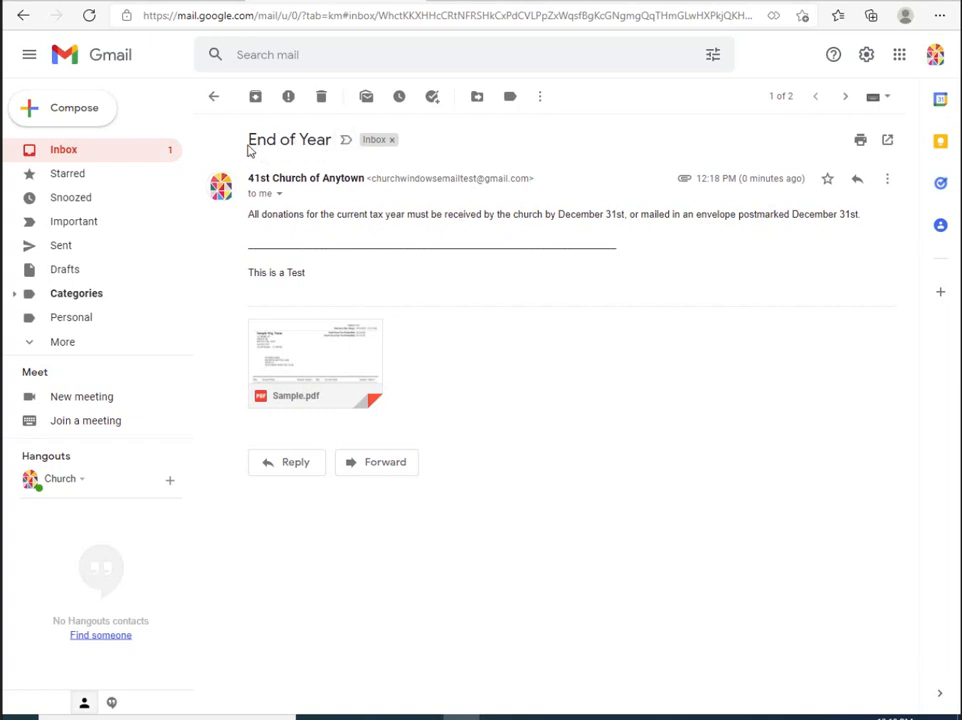
{"action": "mouse_move", "coordinate": [311, 399]}
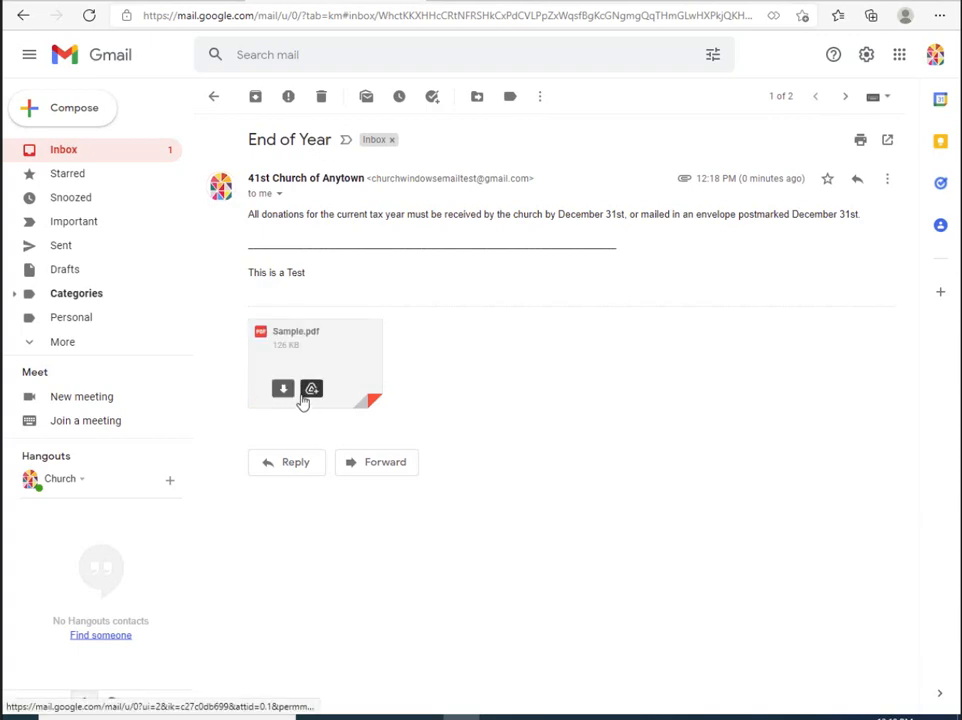
{"action": "left_click", "coordinate": [364, 343]}
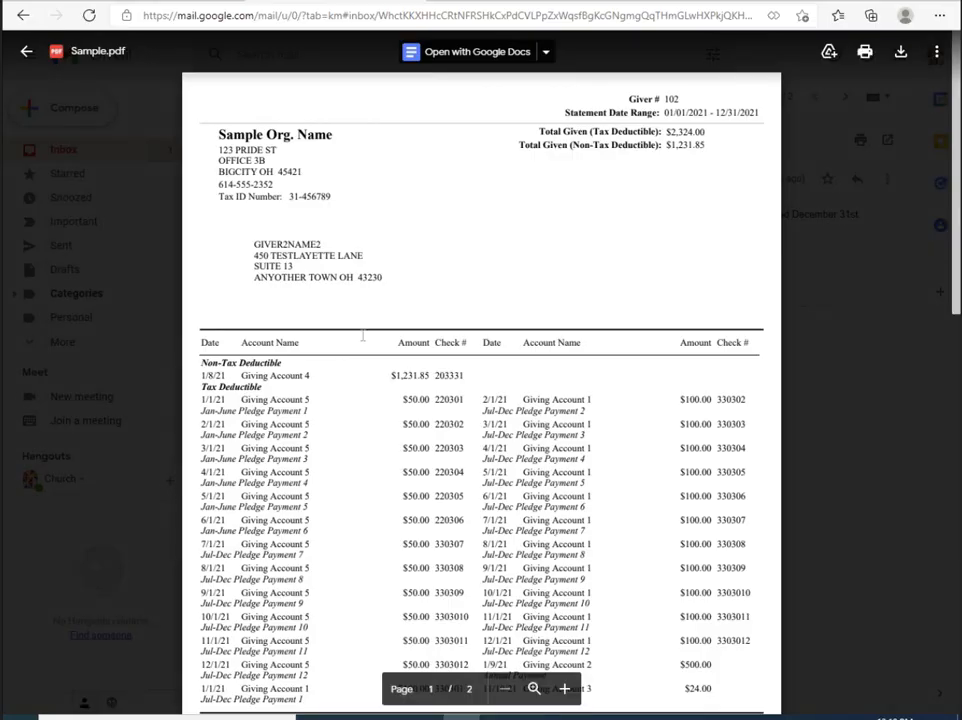
{"action": "scroll", "coordinate": [707, 334], "scroll_direction": "down", "scroll_amount": 2}
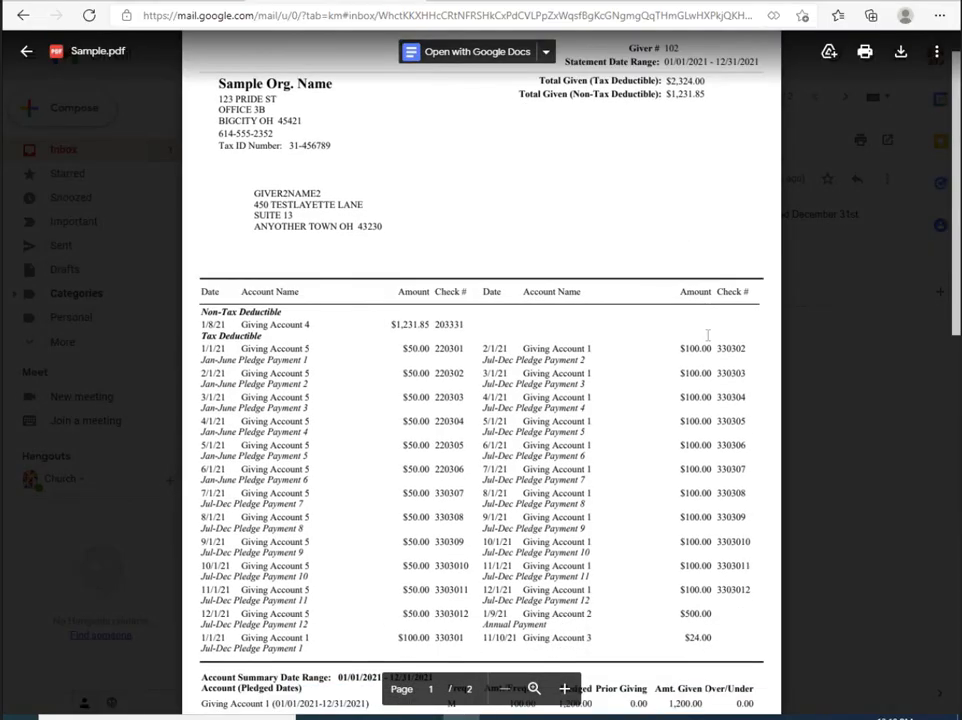
{"action": "scroll", "coordinate": [705, 339], "scroll_direction": "down", "scroll_amount": 15}
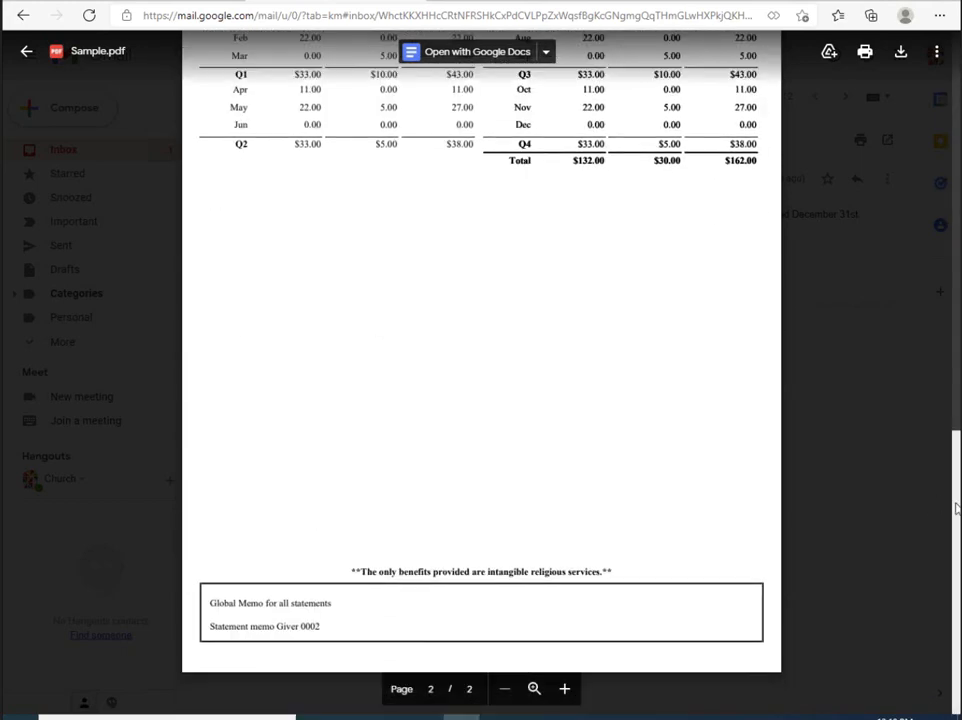
{"action": "left_click_drag", "start_coordinate": [957, 507], "coordinate": [958, 100]}
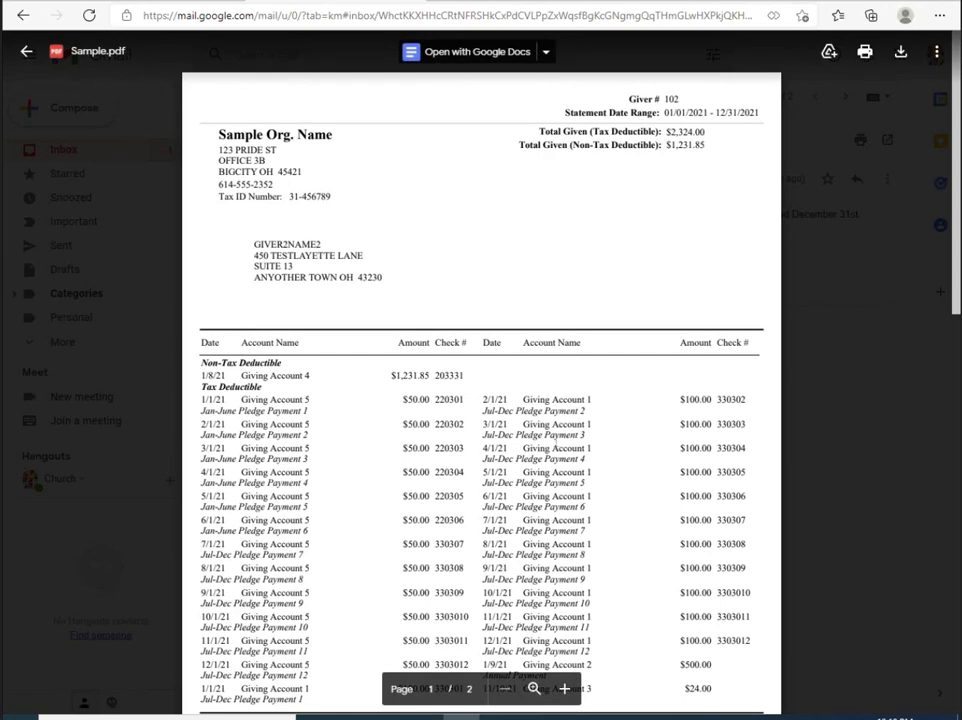
{"action": "scroll", "coordinate": [564, 464], "scroll_direction": "down", "scroll_amount": 6}
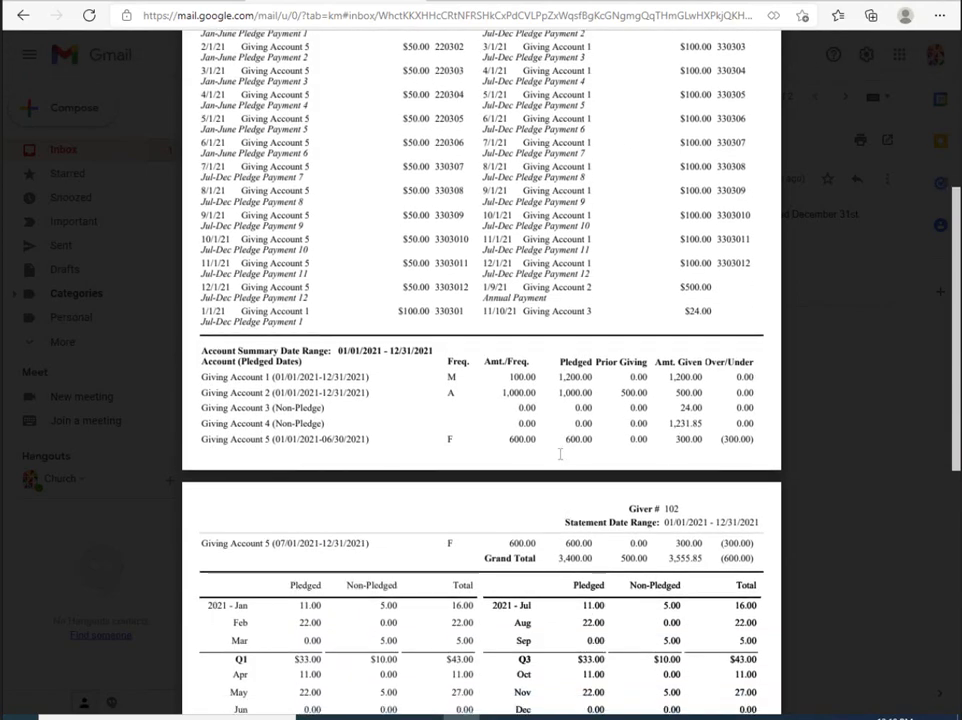
{"action": "scroll", "coordinate": [564, 464], "scroll_direction": "down", "scroll_amount": 9}
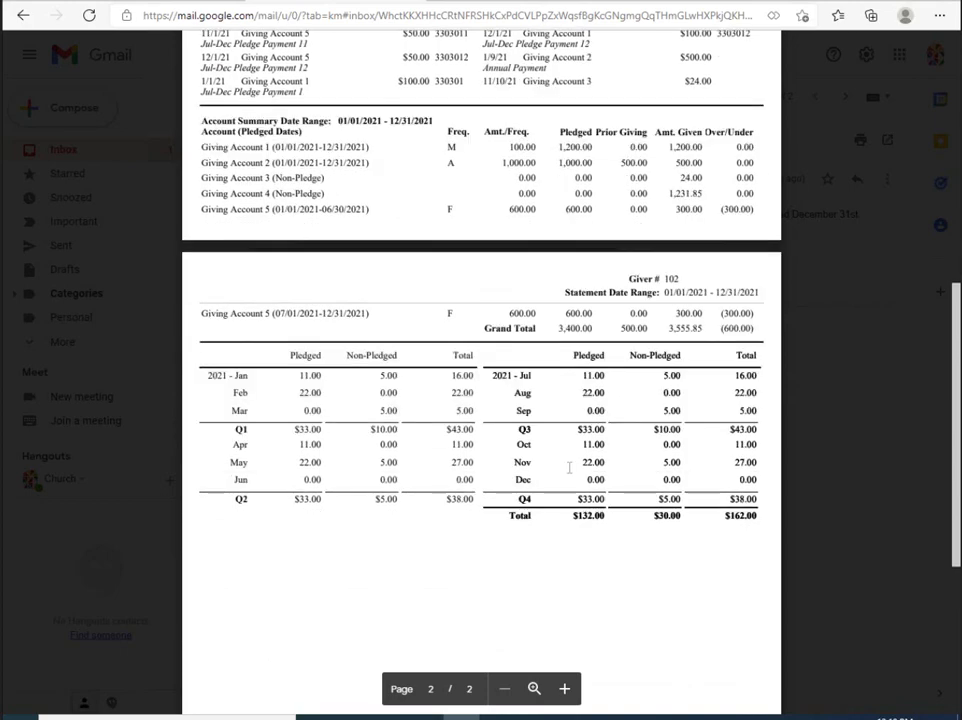
{"action": "scroll", "coordinate": [570, 486], "scroll_direction": "up", "scroll_amount": 15}
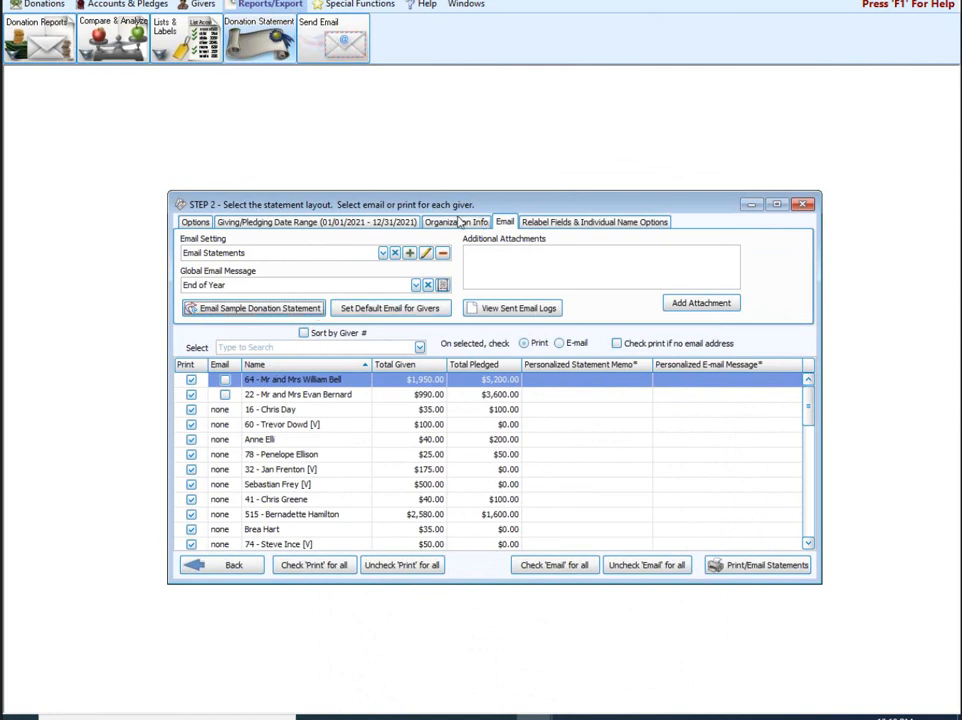
Step: In the donation statement options, set the first two givers in the list to email instead of print
{"action": "left_click", "coordinate": [195, 224]}
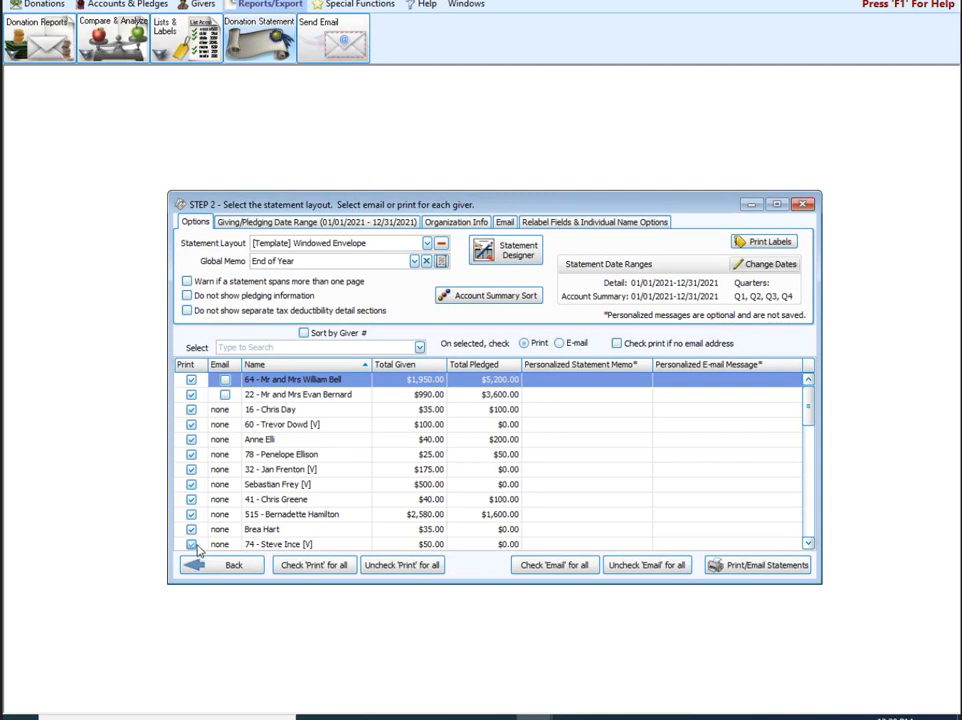
{"action": "left_click", "coordinate": [225, 380]}
{"action": "left_click", "coordinate": [225, 394]}
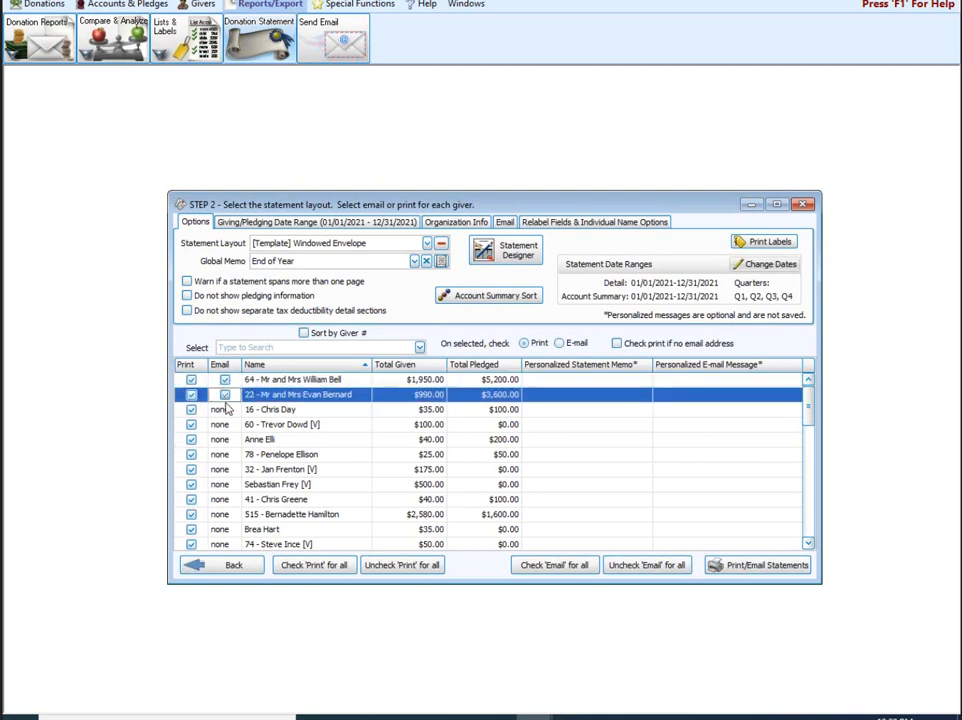
{"action": "left_click", "coordinate": [191, 394]}
{"action": "left_click", "coordinate": [191, 380]}
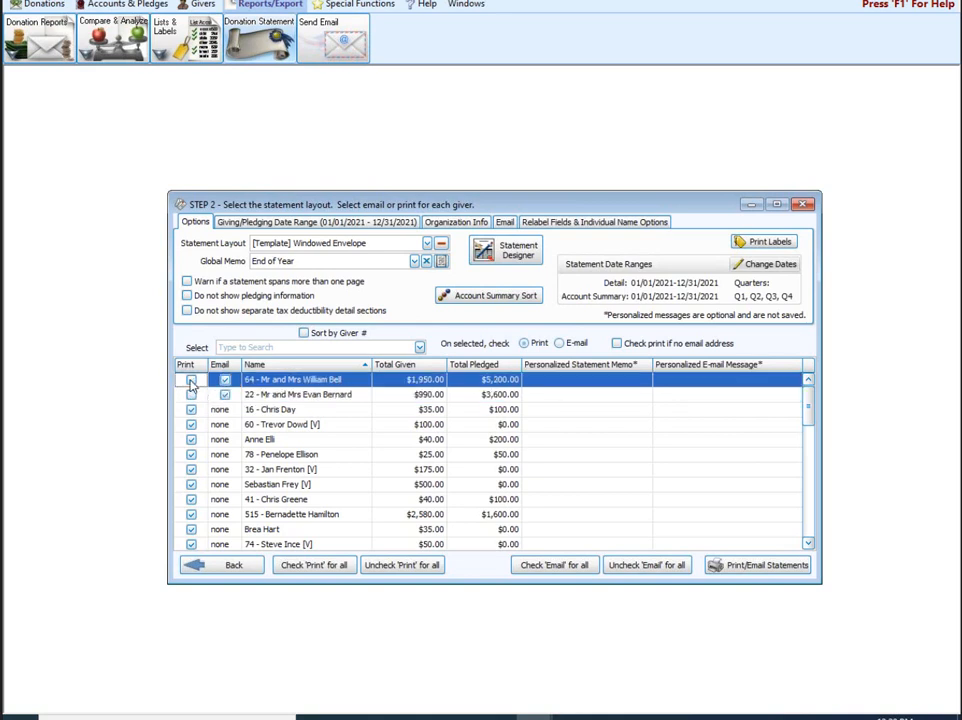
Step: Switch the first two givers in the list back from email to print
{"action": "left_click", "coordinate": [225, 394]}
{"action": "left_click", "coordinate": [225, 380]}
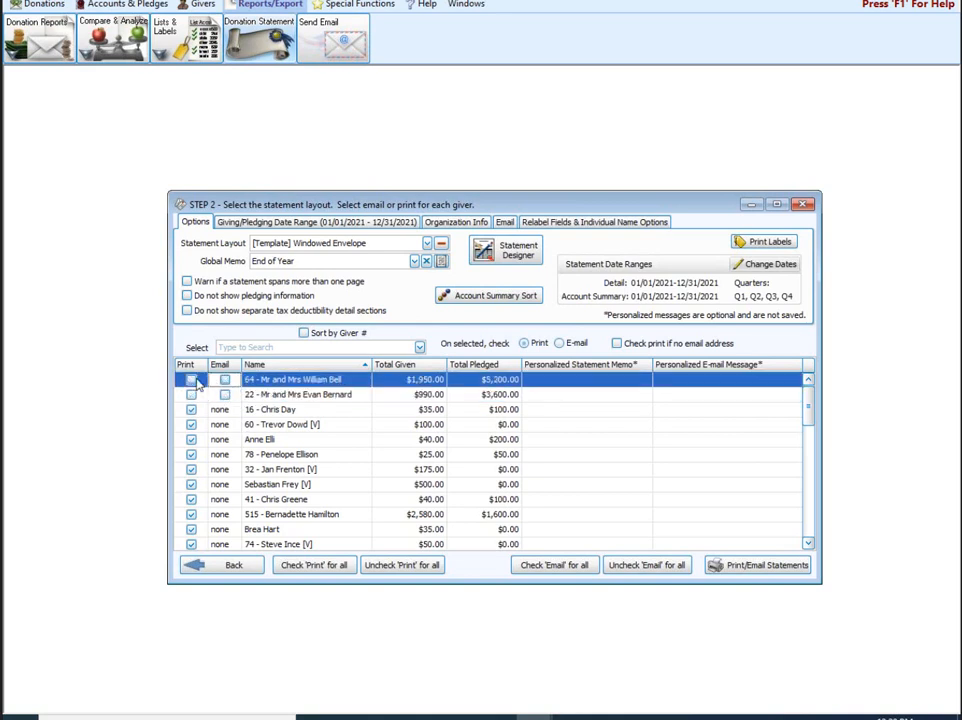
{"action": "left_click", "coordinate": [191, 380]}
{"action": "left_click", "coordinate": [191, 394]}
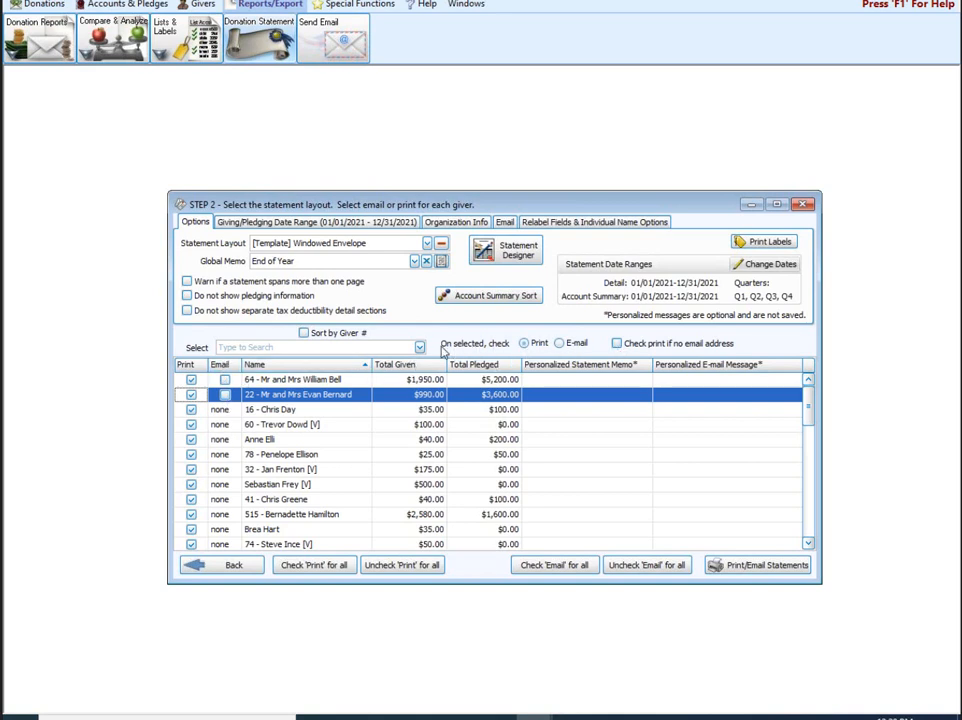
Step: Select email instead of print for all givers, with print checked for those without an email address, and check the list
{"action": "left_click", "coordinate": [617, 346]}
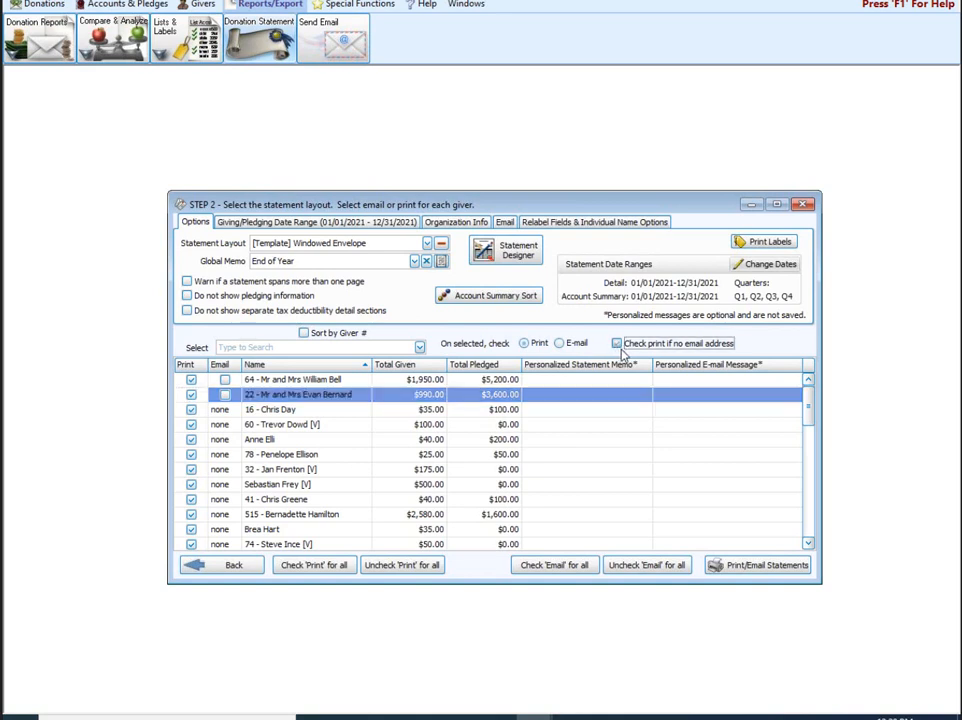
{"action": "left_click", "coordinate": [617, 344]}
{"action": "left_click", "coordinate": [398, 568]}
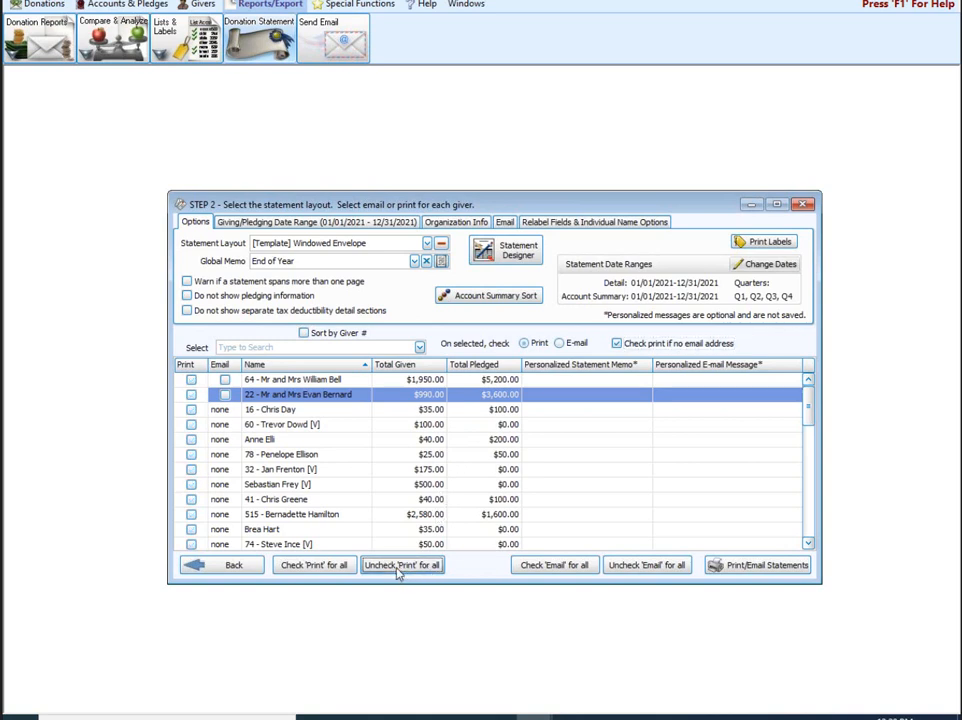
{"action": "left_click", "coordinate": [545, 568]}
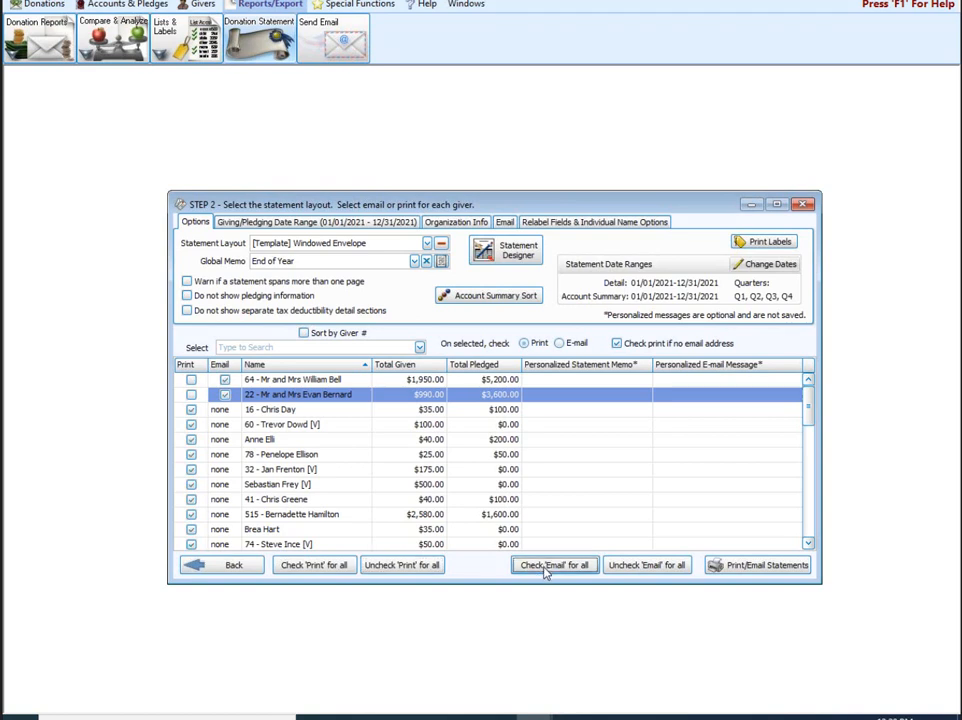
{"action": "left_click", "coordinate": [224, 395]}
{"action": "scroll", "coordinate": [808, 423], "scroll_direction": "down", "scroll_amount": 1}
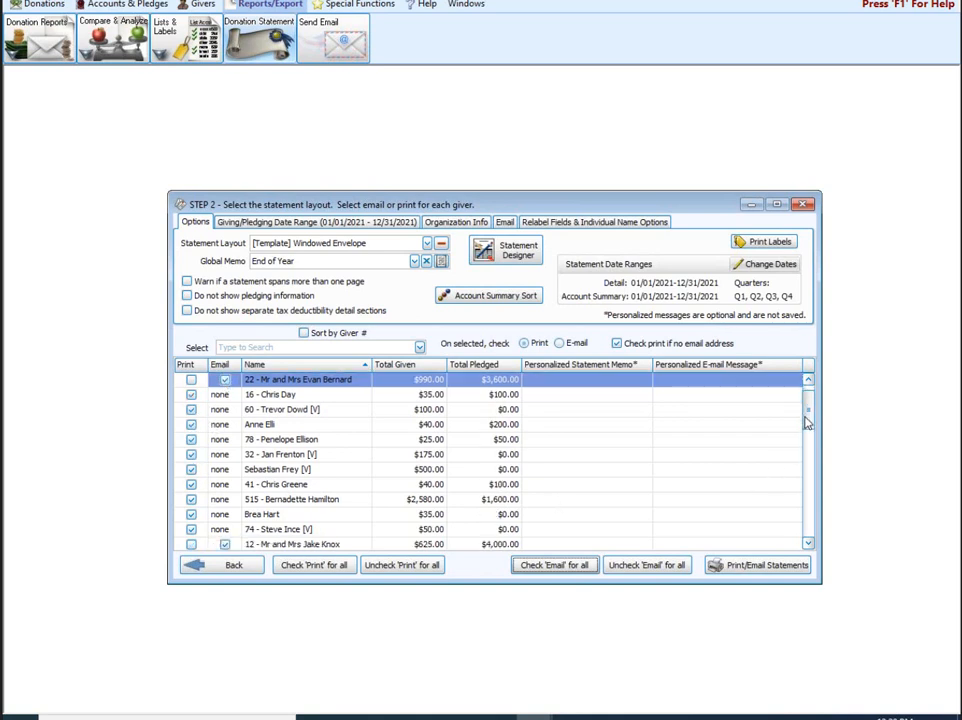
{"action": "left_click_drag", "start_coordinate": [808, 423], "coordinate": [810, 452]}
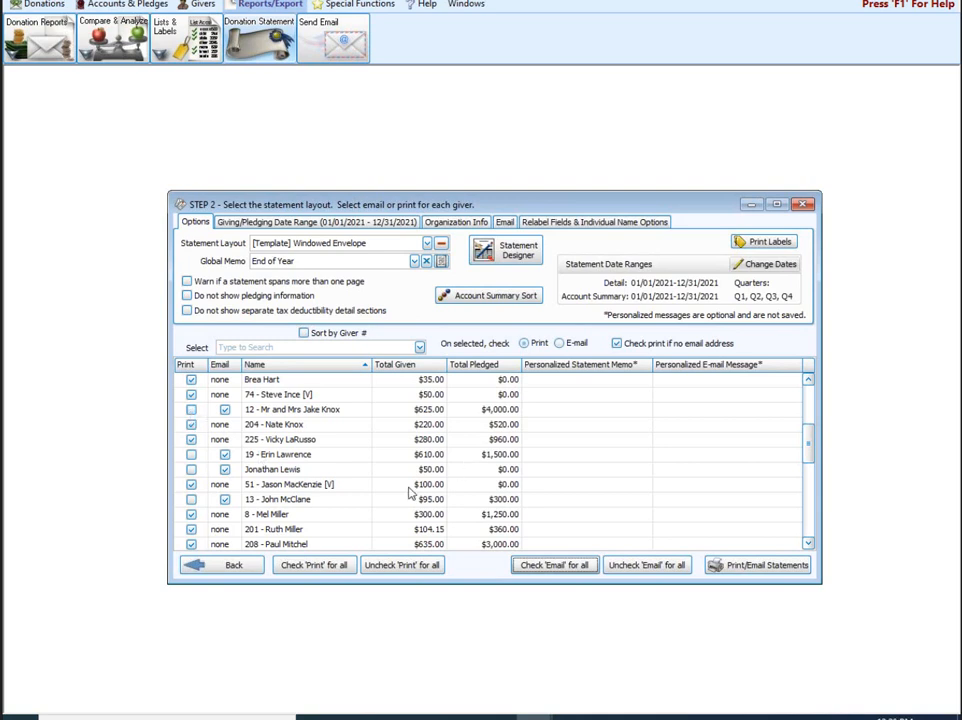
{"action": "left_click_drag", "start_coordinate": [808, 452], "coordinate": [806, 398]}
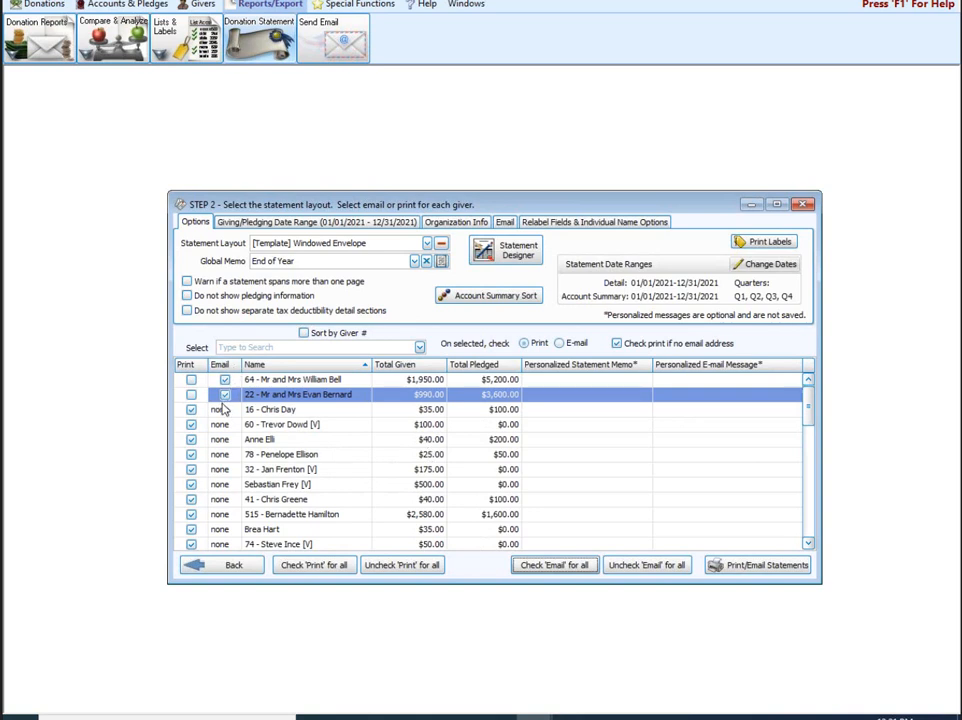
Step: Send the donation statement emails to the selected givers, examine the sent and failed messages in the email log, and close it
{"action": "left_click", "coordinate": [782, 573]}
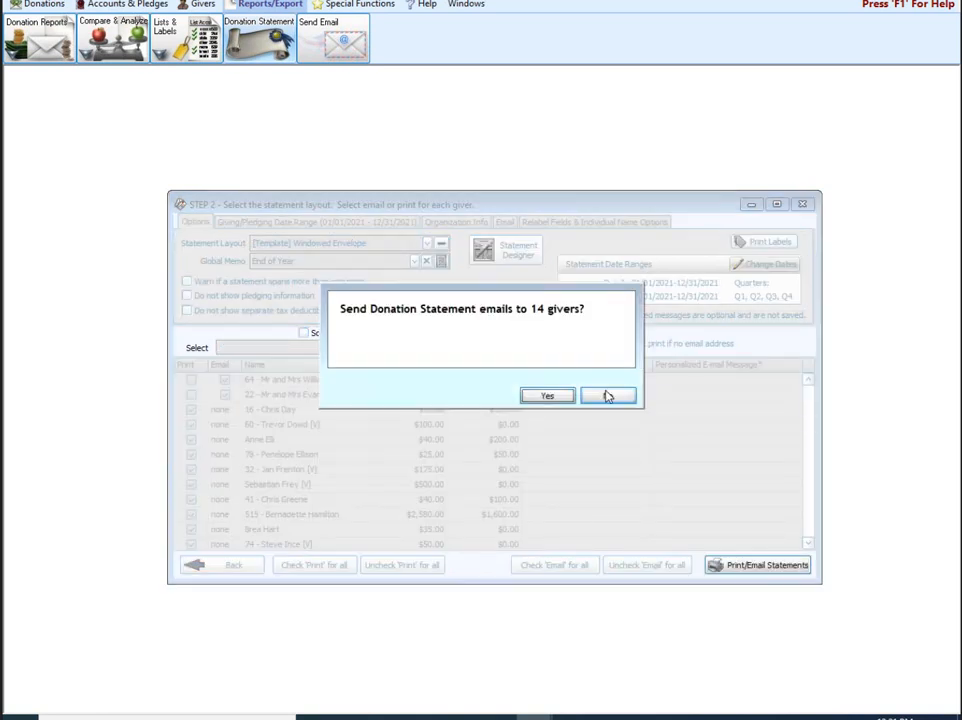
{"action": "left_click", "coordinate": [547, 398]}
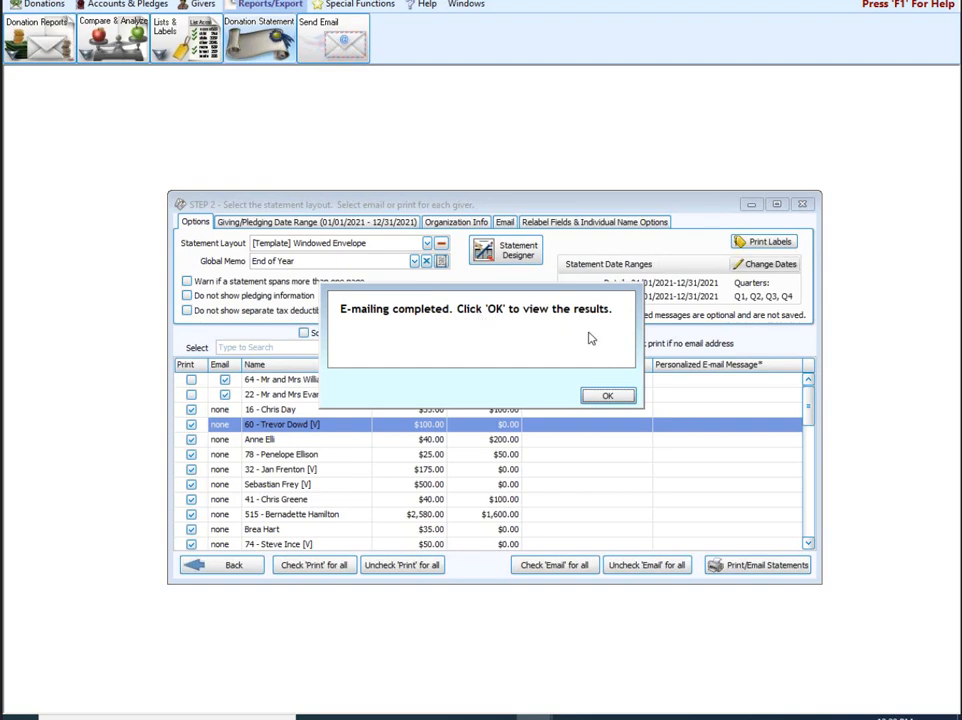
{"action": "left_click", "coordinate": [608, 396]}
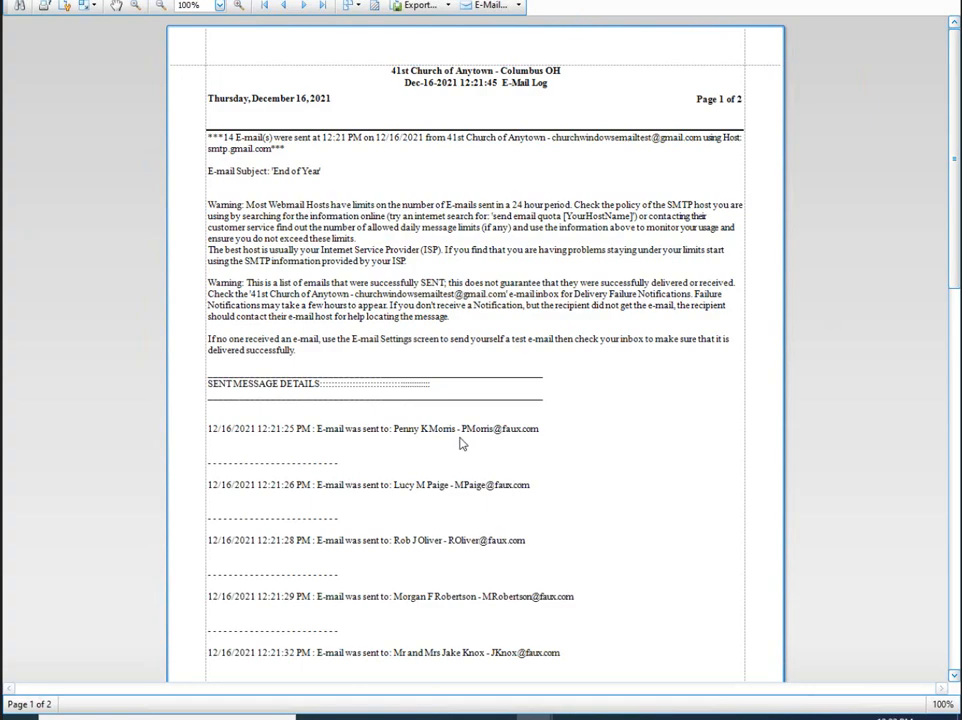
{"action": "scroll", "coordinate": [461, 444], "scroll_direction": "down", "scroll_amount": 8}
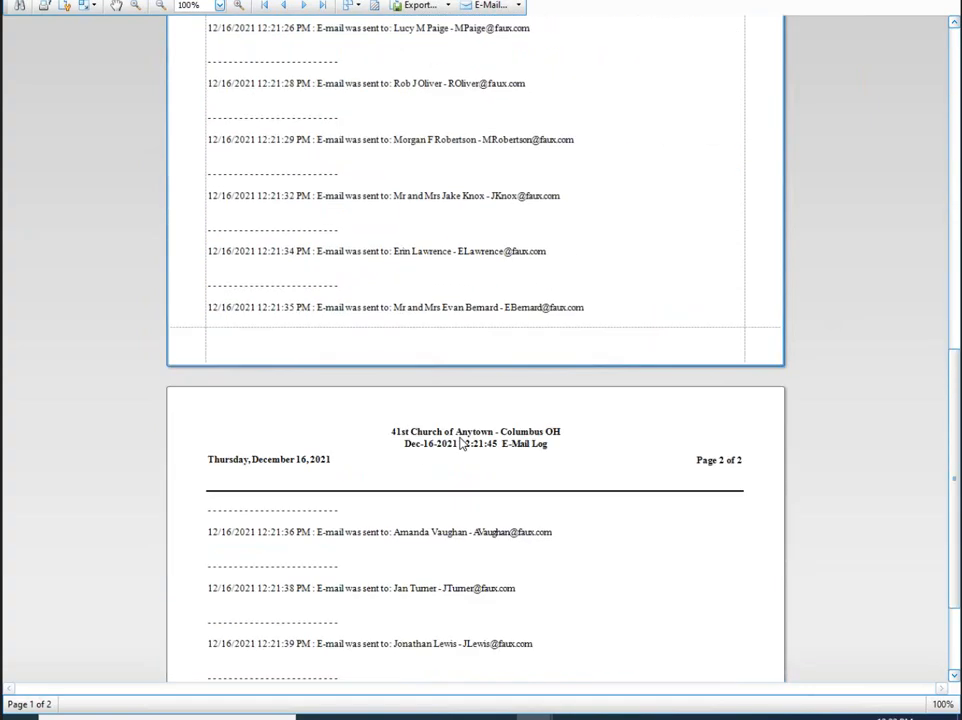
{"action": "scroll", "coordinate": [460, 443], "scroll_direction": "down", "scroll_amount": 9}
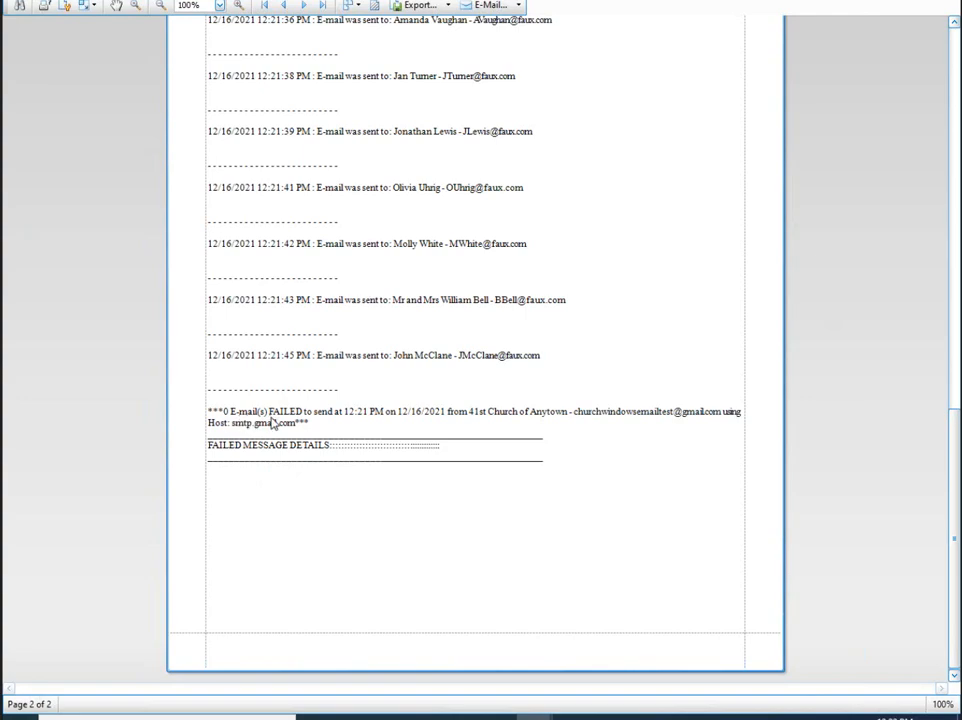
{"action": "scroll", "coordinate": [569, 558], "scroll_direction": "up", "scroll_amount": 15}
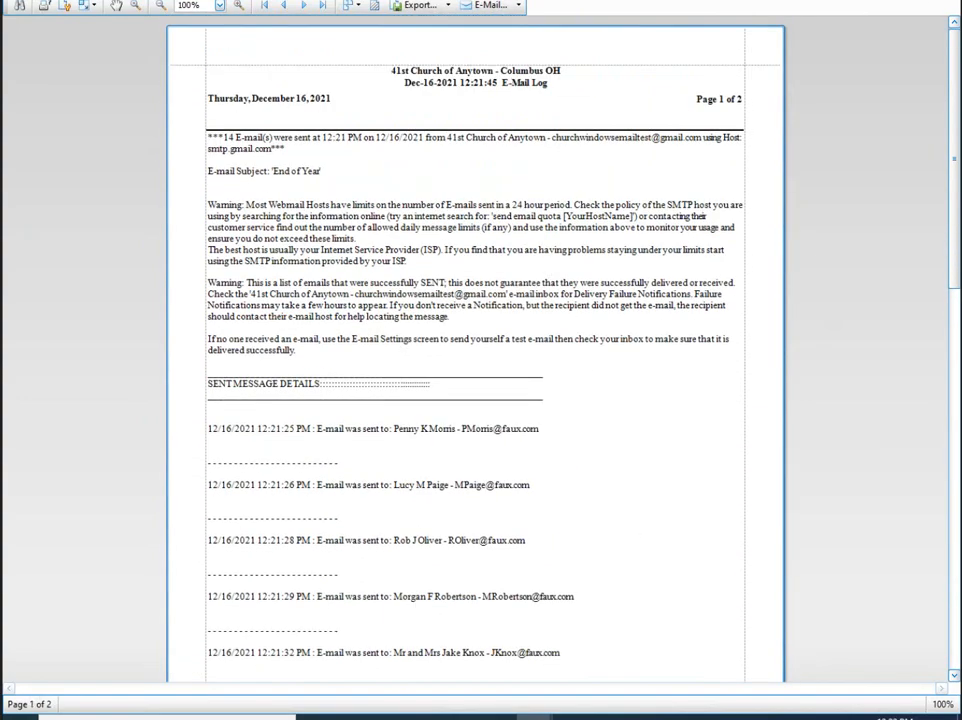
{"action": "left_click", "coordinate": [950, 2]}
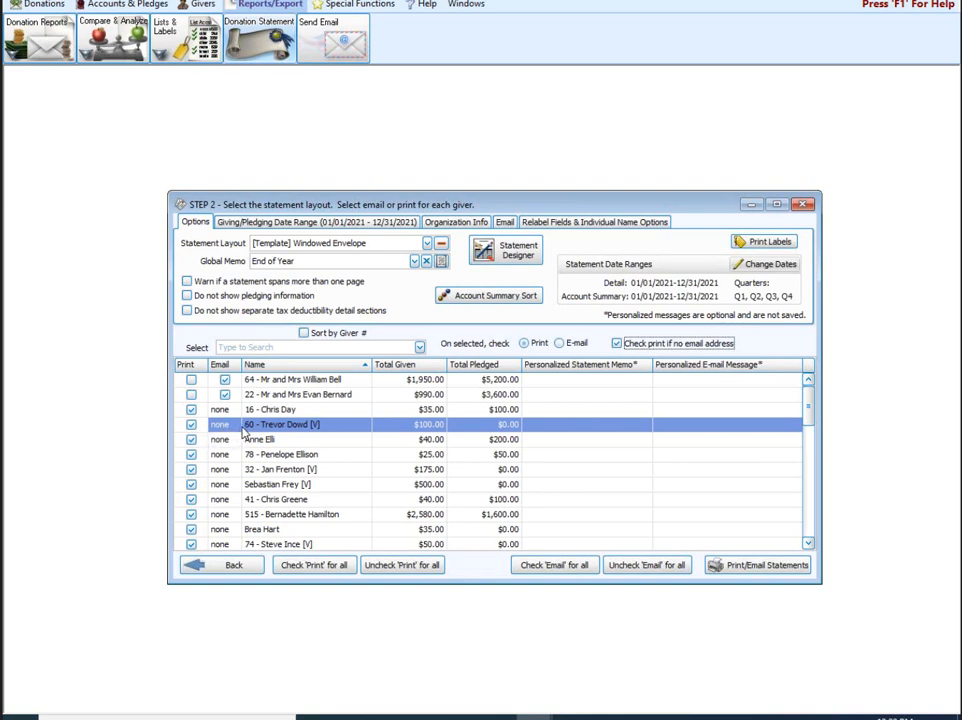
Step: In the email settings for statements, mass assign Email Address as the default email field for membership givers without one, and save the settings
{"action": "left_click", "coordinate": [505, 222]}
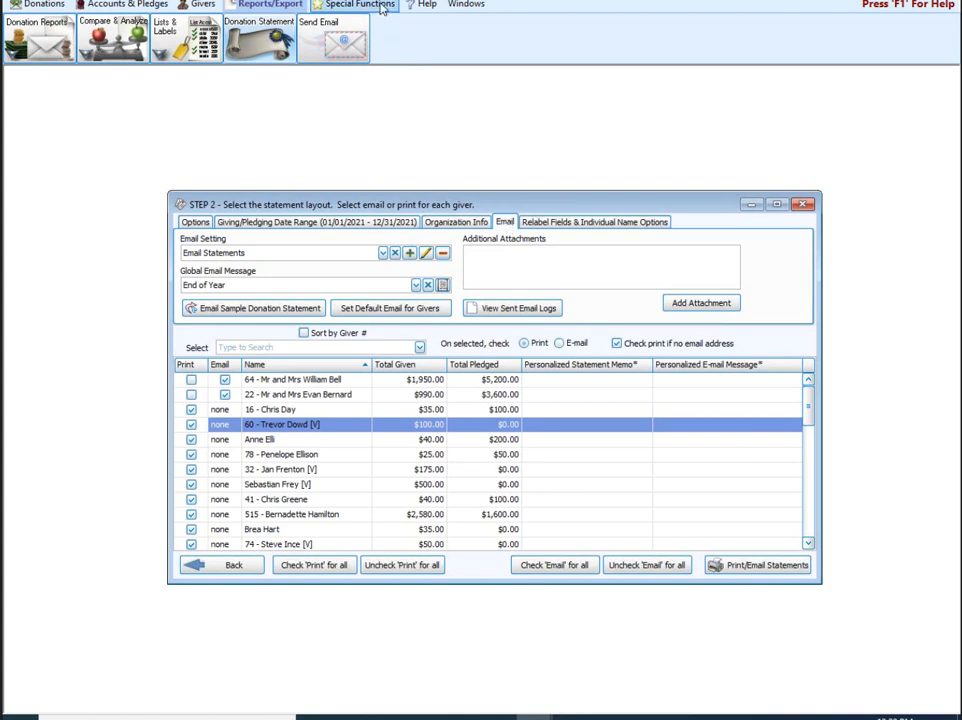
{"action": "left_click", "coordinate": [404, 310]}
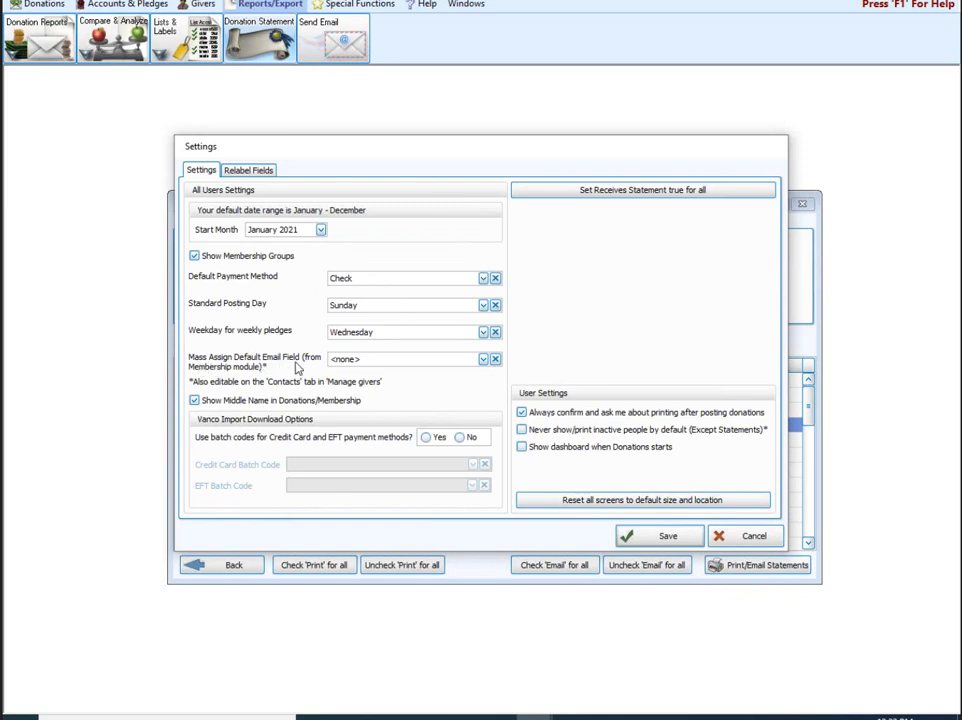
{"action": "left_click", "coordinate": [483, 359]}
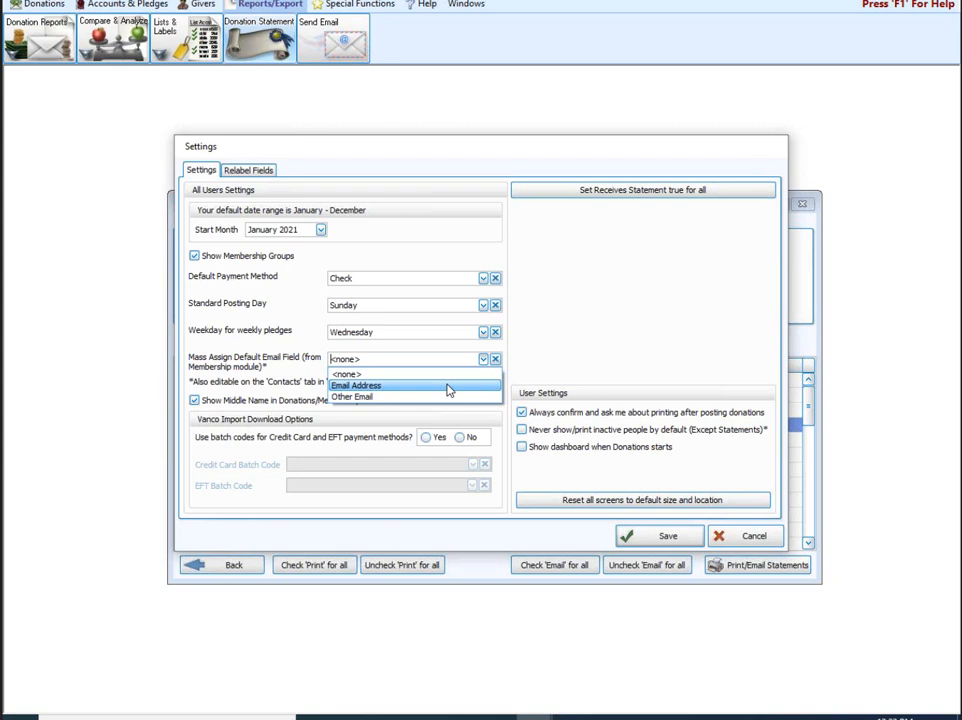
{"action": "left_click", "coordinate": [360, 387]}
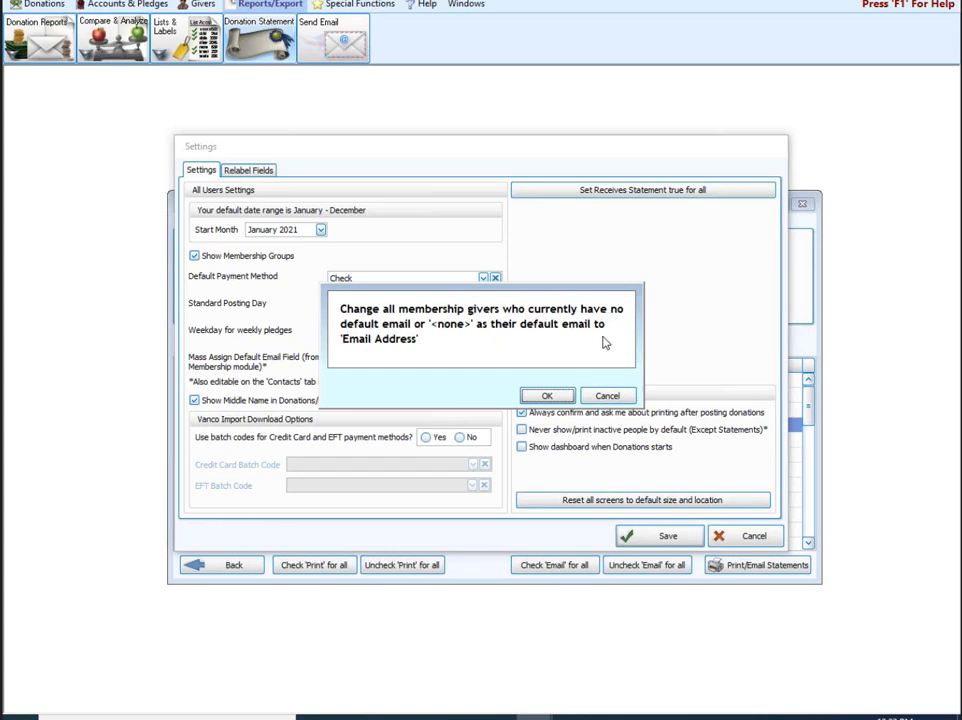
{"action": "left_click", "coordinate": [547, 395]}
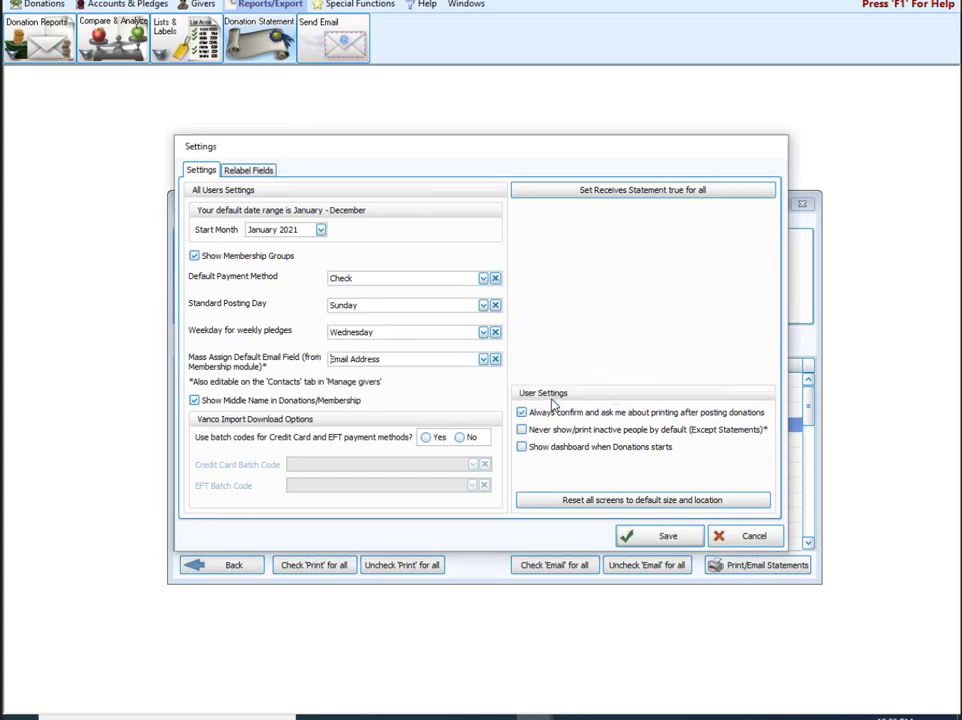
{"action": "left_click", "coordinate": [667, 542]}
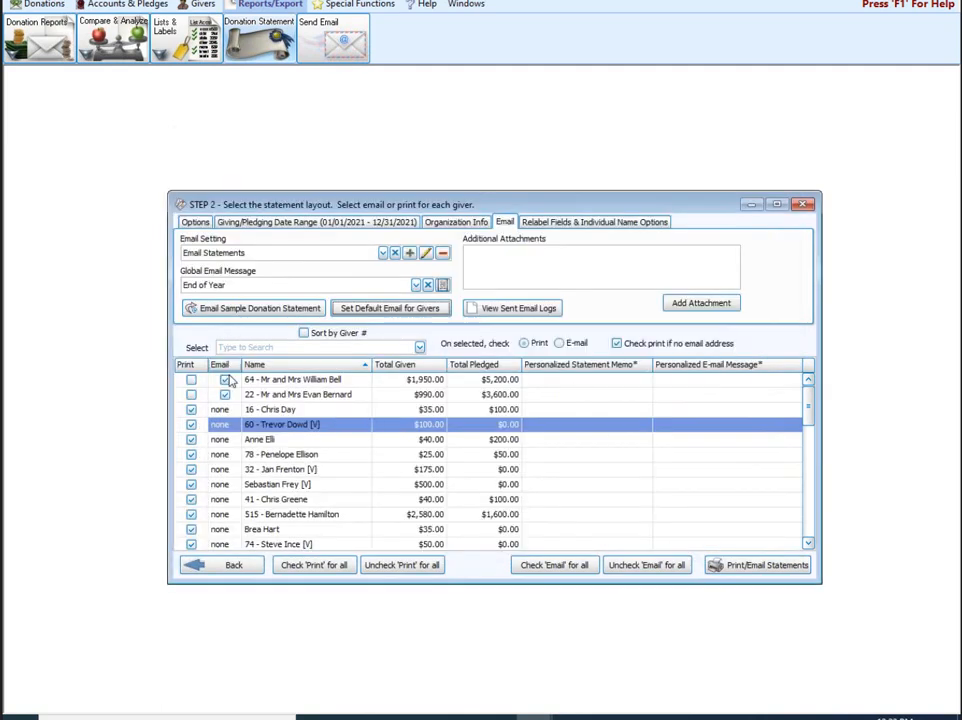